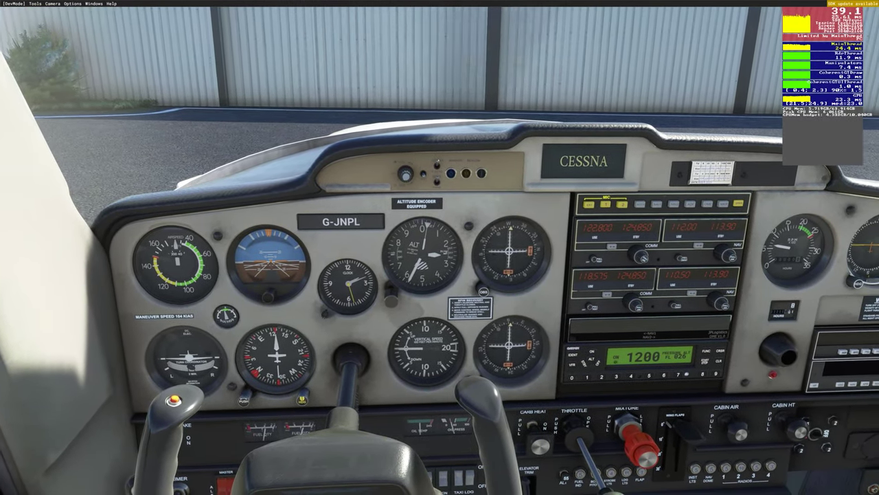
# Step: Switch to opentrack and review the mapping curves of the yaw, pitch, roll, X, Y and Z axes
pyautogui.hotkey('alt', 'Tab')
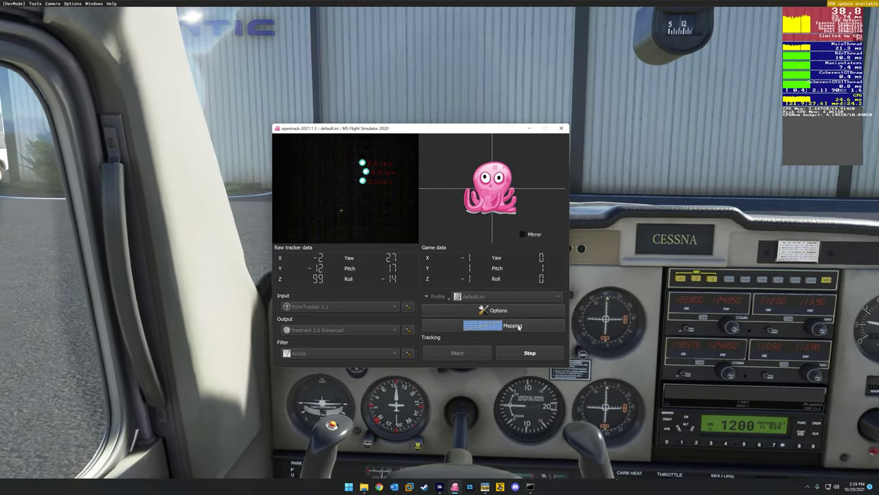
pyautogui.click(518, 327)
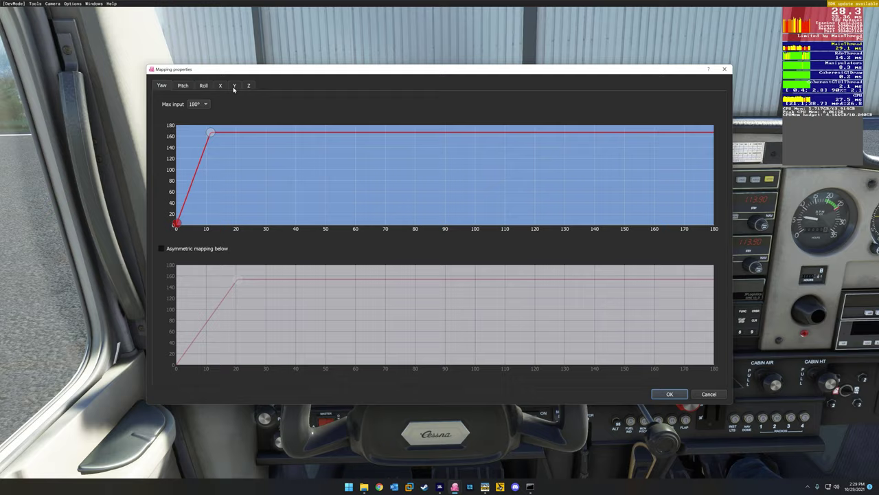
pyautogui.click(234, 86)
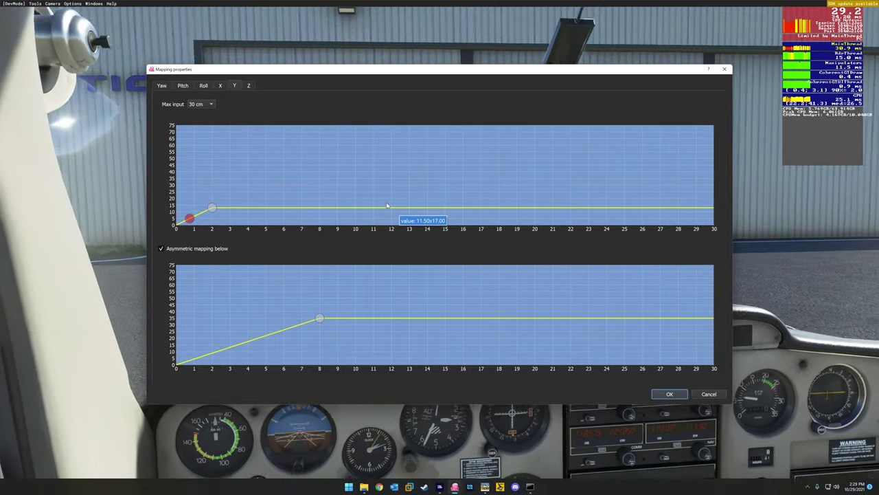
pyautogui.click(248, 85)
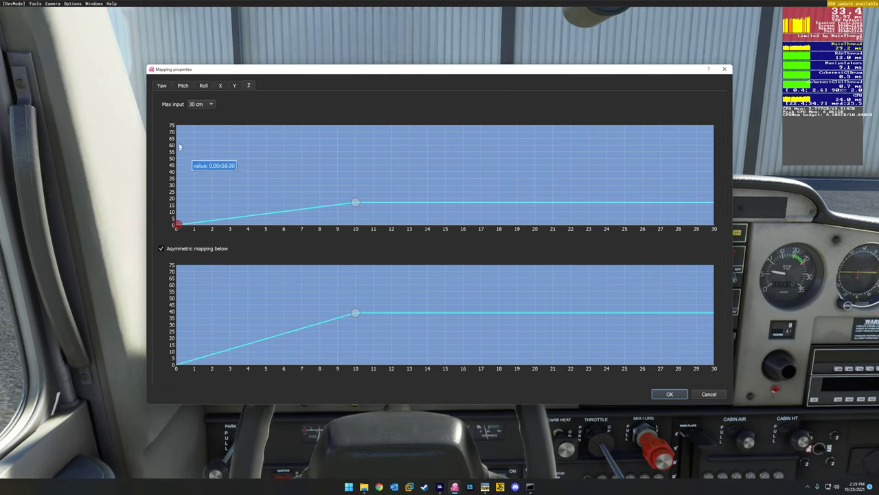
pyautogui.click(161, 85)
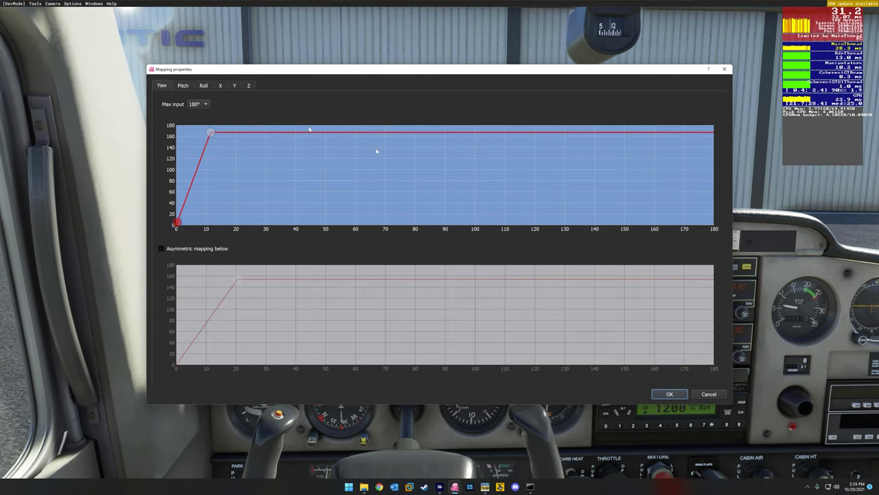
pyautogui.click(183, 85)
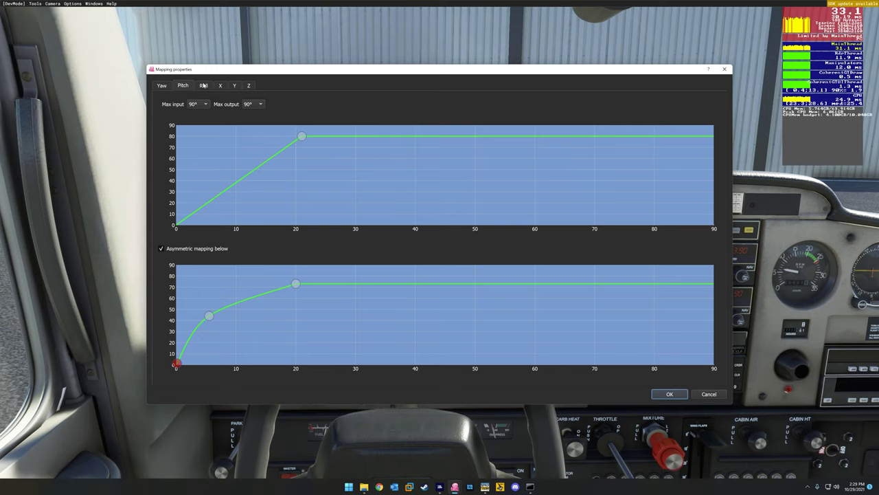
pyautogui.click(203, 86)
pyautogui.click(221, 85)
pyautogui.click(234, 86)
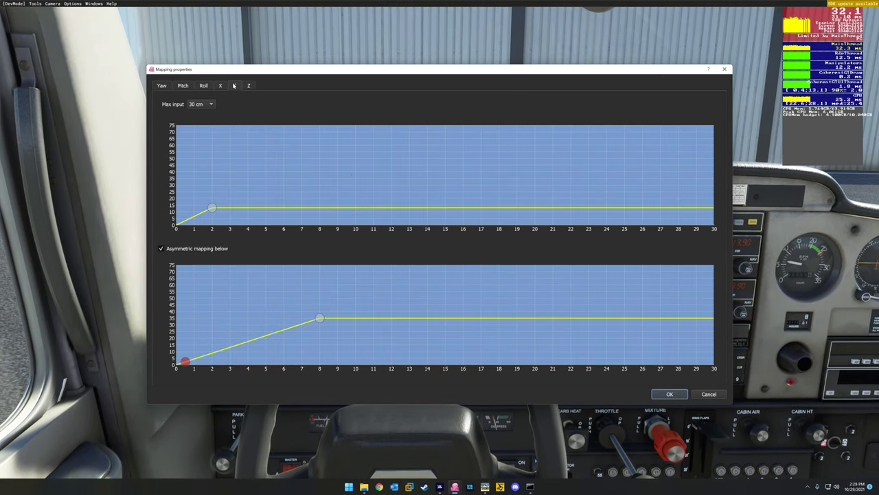
pyautogui.click(249, 85)
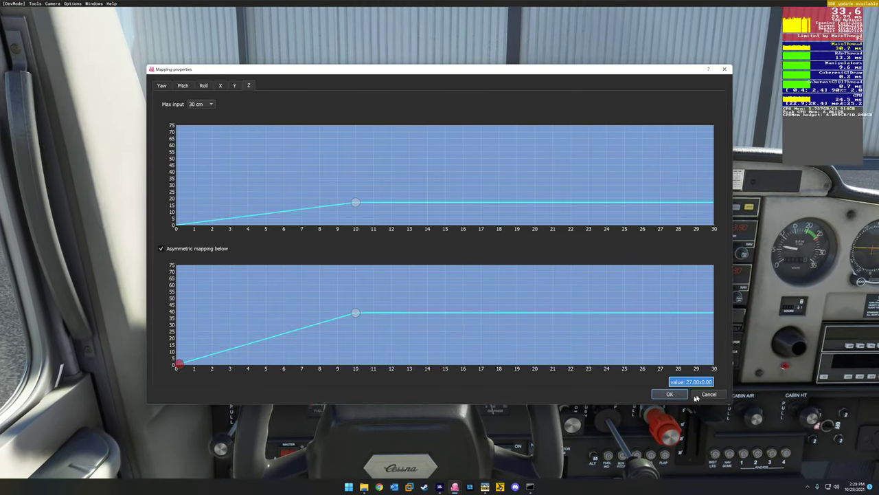
pyautogui.click(670, 394)
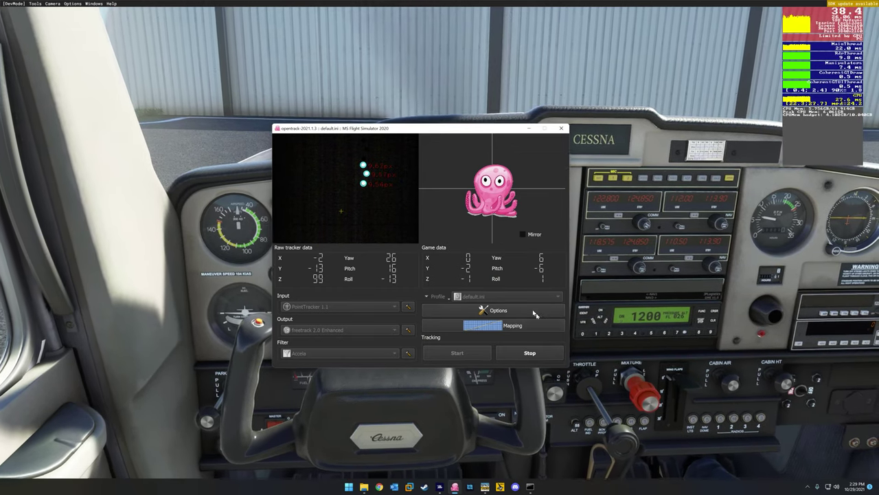
# Step: Set the output remap sources for Roll, X, Y and Z to Disabled in the tracking options
pyautogui.click(498, 310)
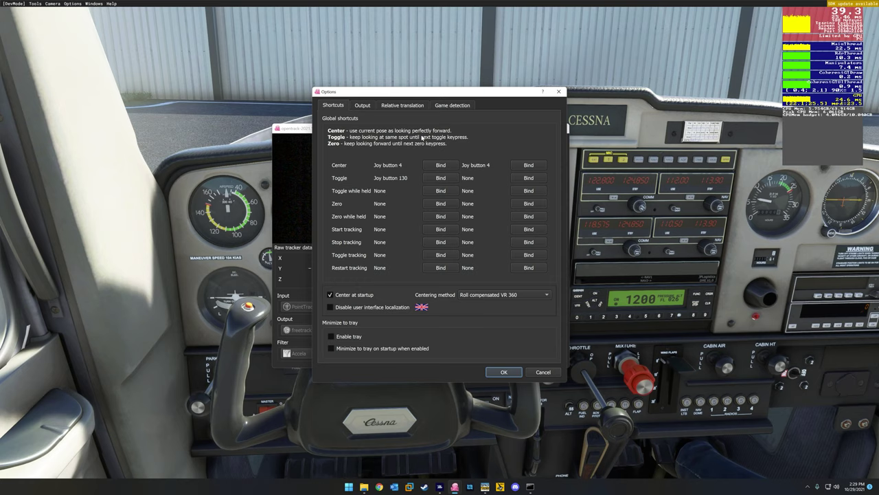
pyautogui.click(360, 106)
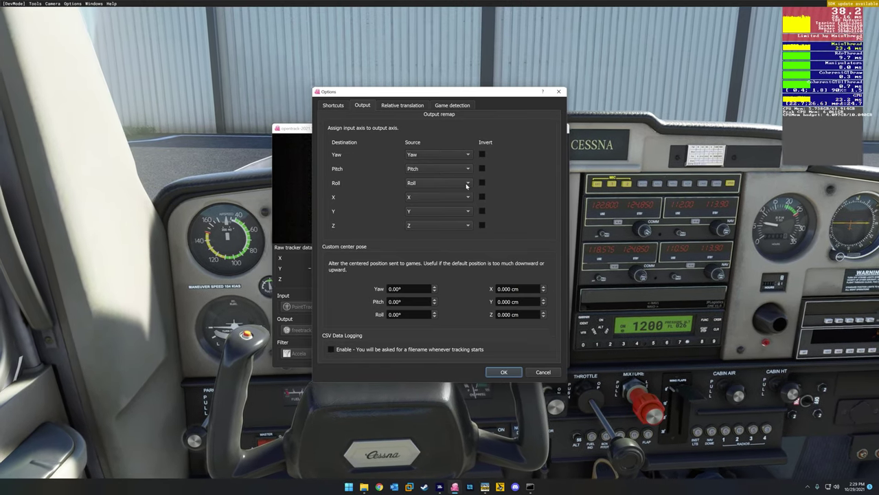
pyautogui.click(465, 183)
pyautogui.click(450, 197)
pyautogui.click(450, 197)
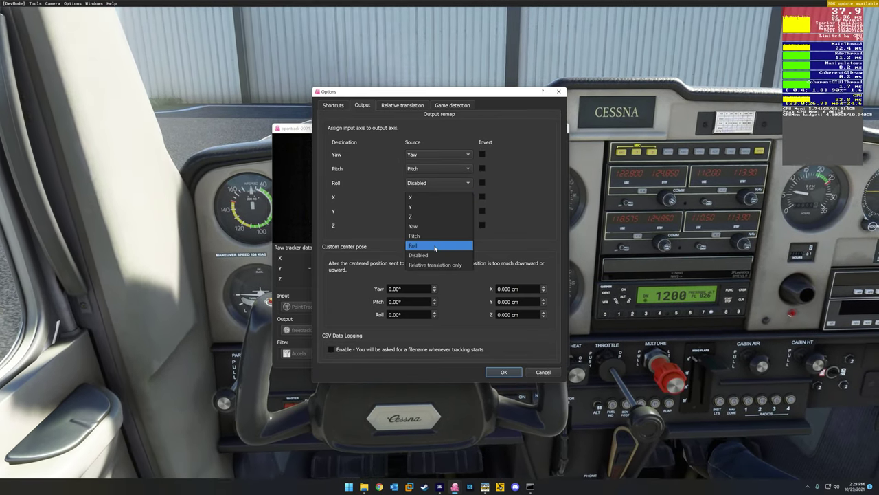
pyautogui.click(433, 253)
pyautogui.click(451, 213)
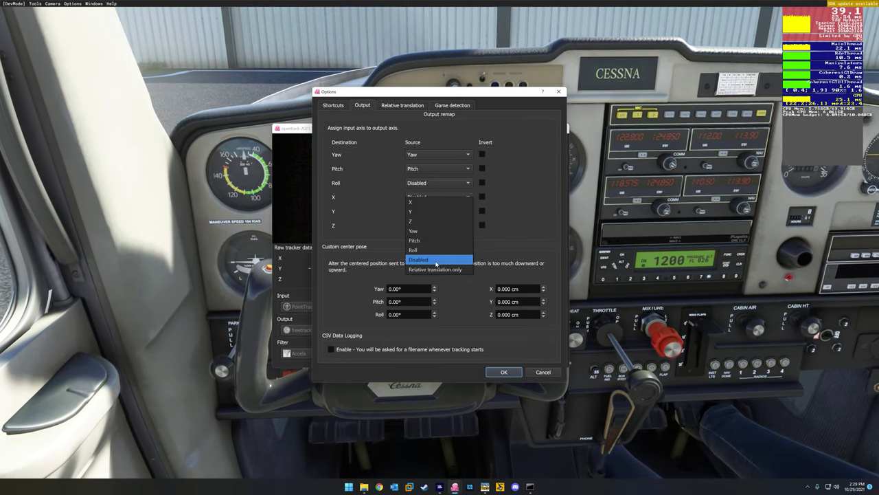
pyautogui.click(435, 261)
pyautogui.click(448, 226)
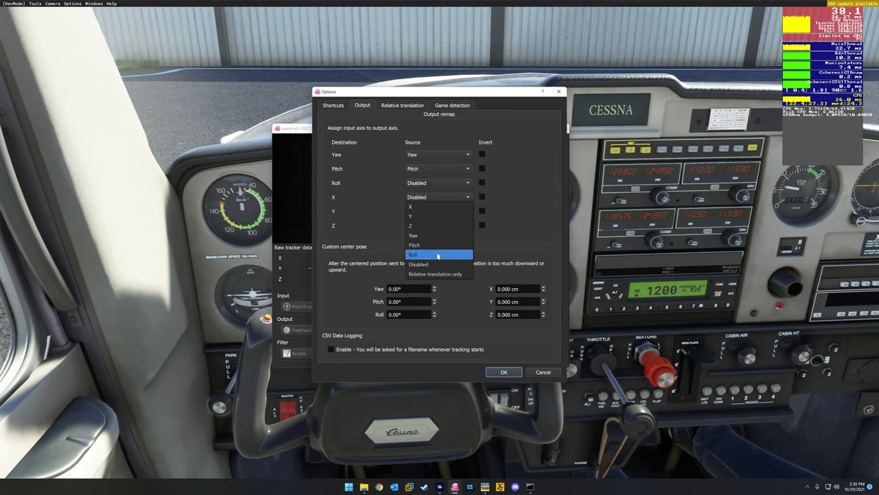
pyautogui.click(439, 264)
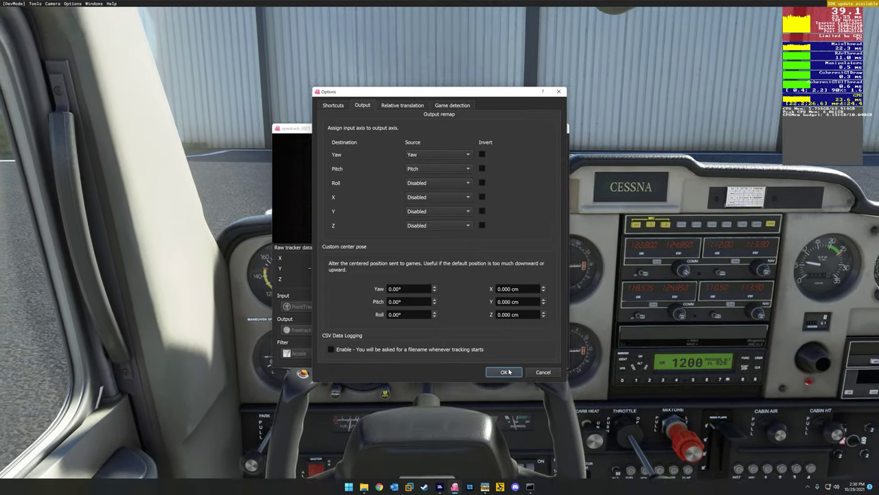
pyautogui.click(505, 372)
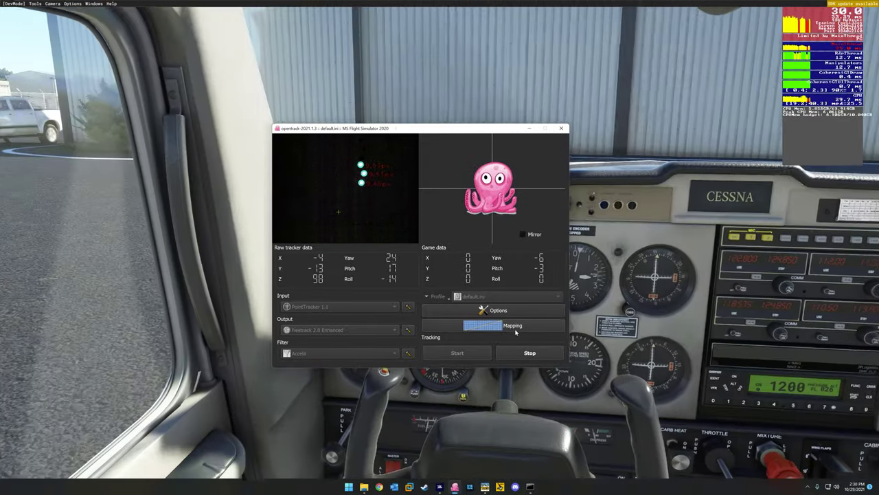
pyautogui.click(515, 327)
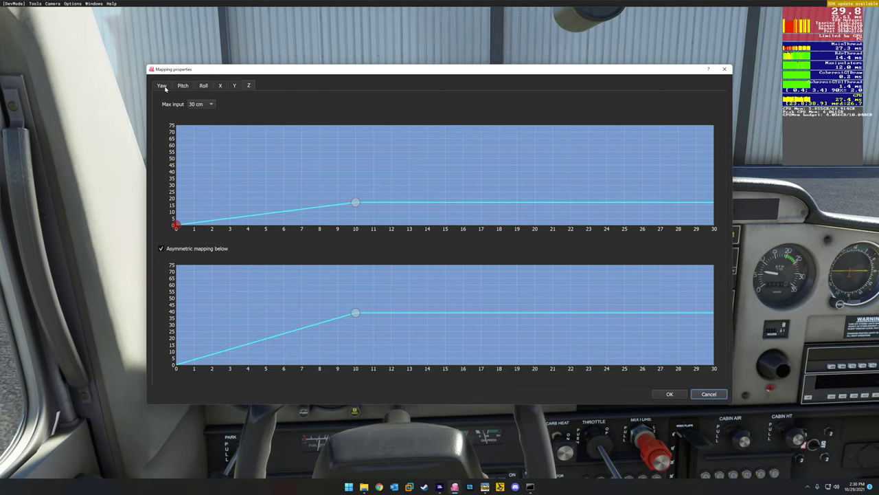
pyautogui.click(162, 85)
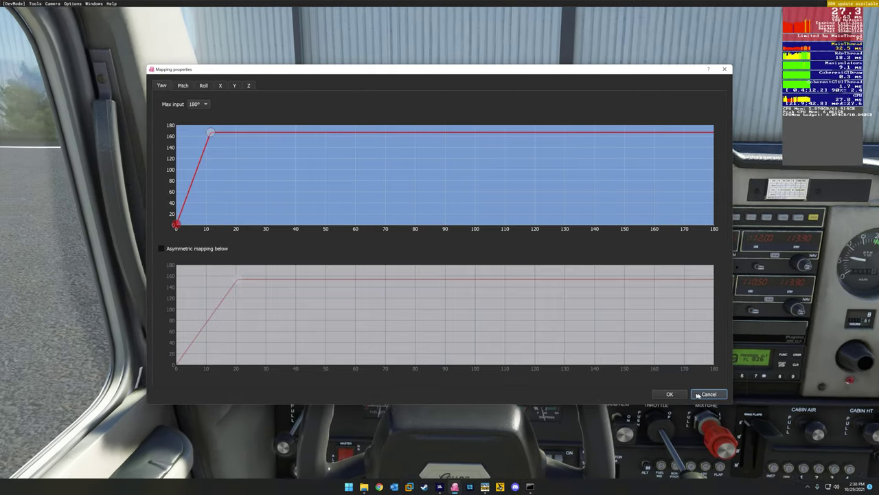
pyautogui.click(699, 394)
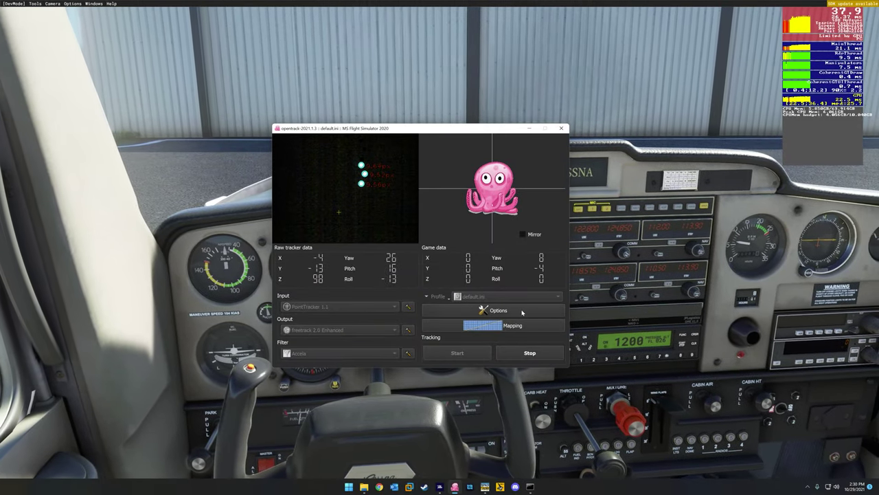
# Step: Set the output remap source for Pitch to Disabled as well, leaving yaw assigned
pyautogui.click(473, 322)
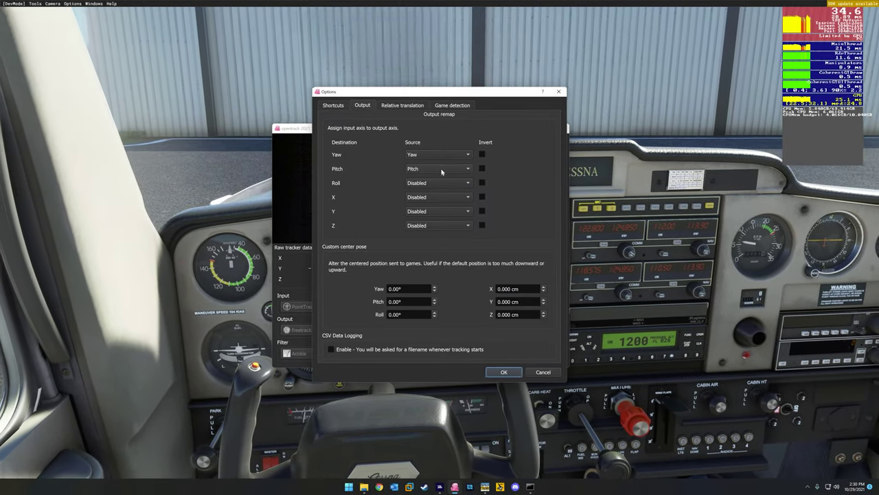
pyautogui.click(436, 184)
pyautogui.click(436, 188)
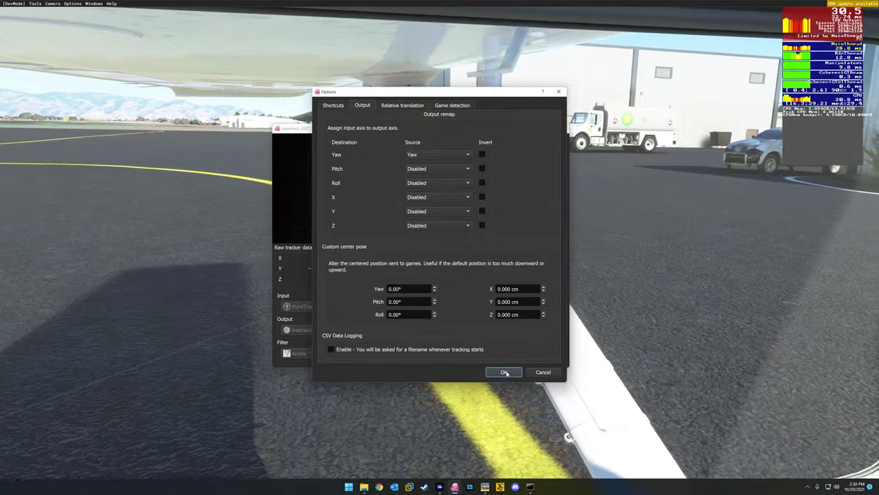
pyautogui.click(504, 371)
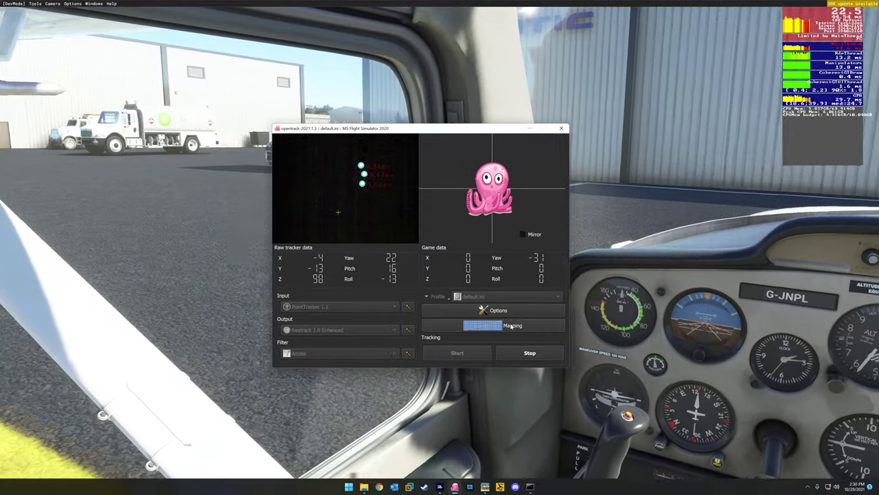
# Step: Enable asymmetric mapping for yaw and reshape the lower curve so it levels off at about 137° output for 35° input
pyautogui.click(508, 325)
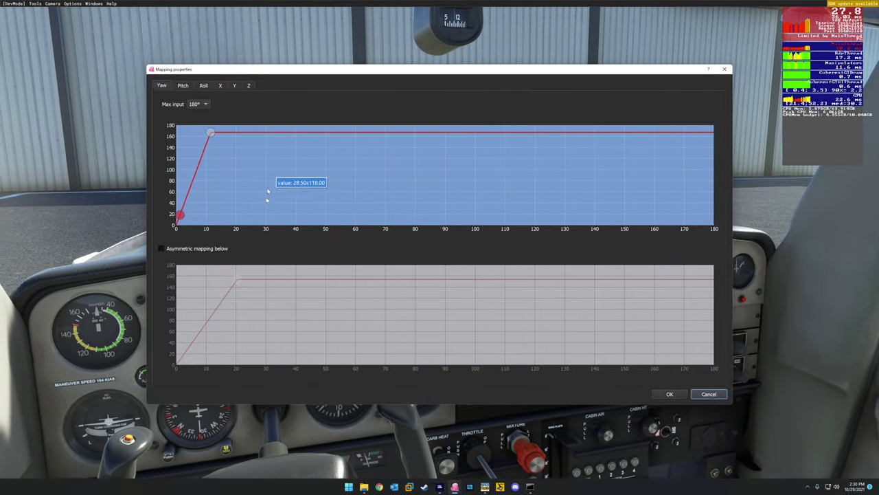
pyautogui.click(194, 250)
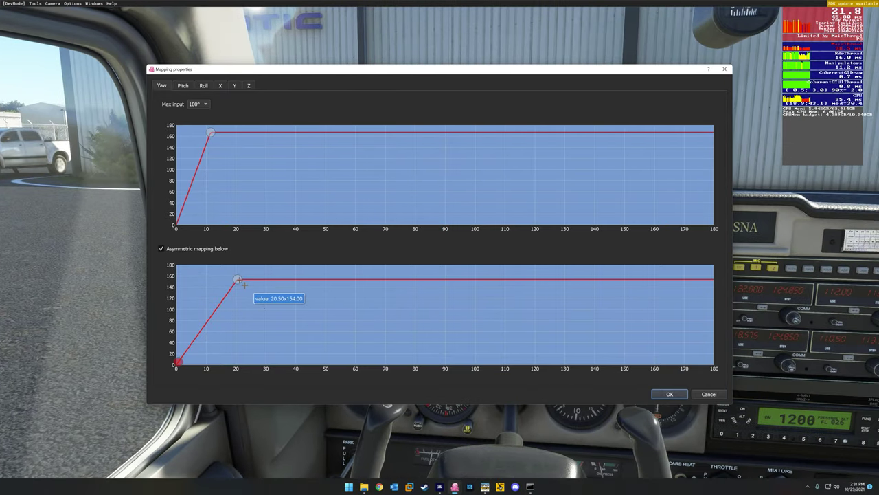
pyautogui.moveTo(237, 280); pyautogui.dragTo(296, 316)
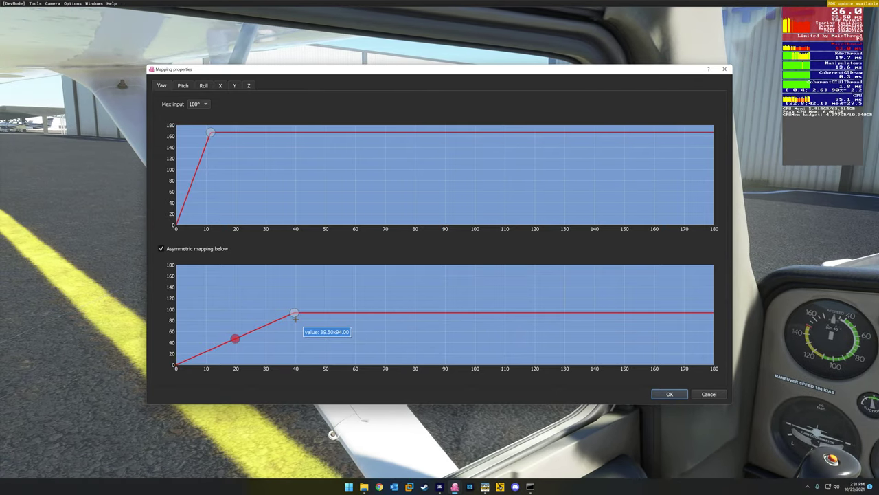
pyautogui.moveTo(291, 315); pyautogui.dragTo(496, 323)
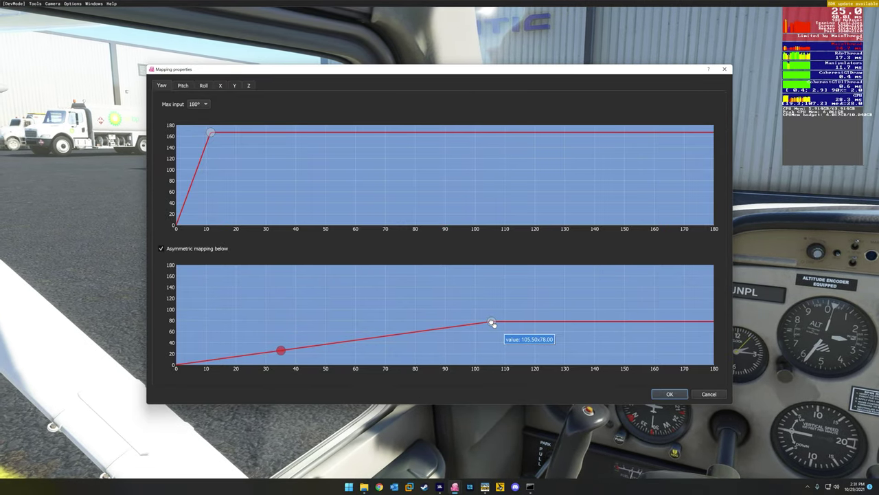
pyautogui.moveTo(491, 323); pyautogui.dragTo(510, 272)
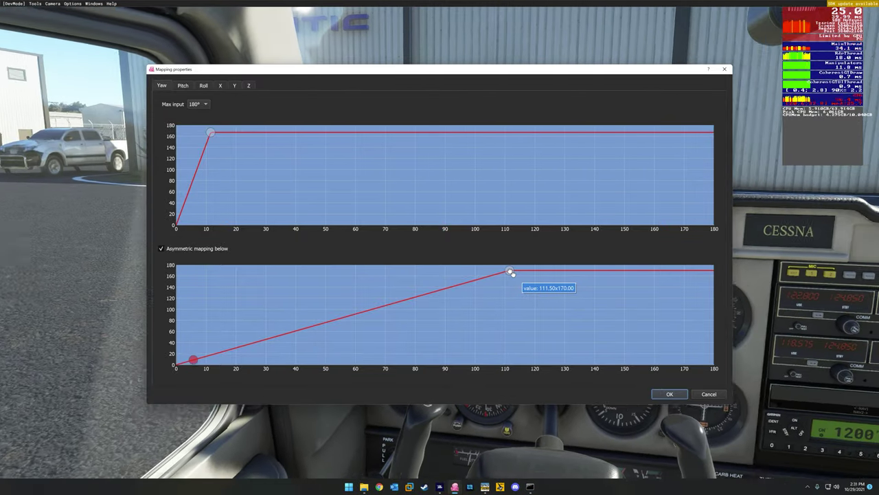
pyautogui.moveTo(511, 272)
pyautogui.mouseDown()
pyautogui.moveTo(506, 297)
pyautogui.moveTo(508, 270)
pyautogui.mouseUp()
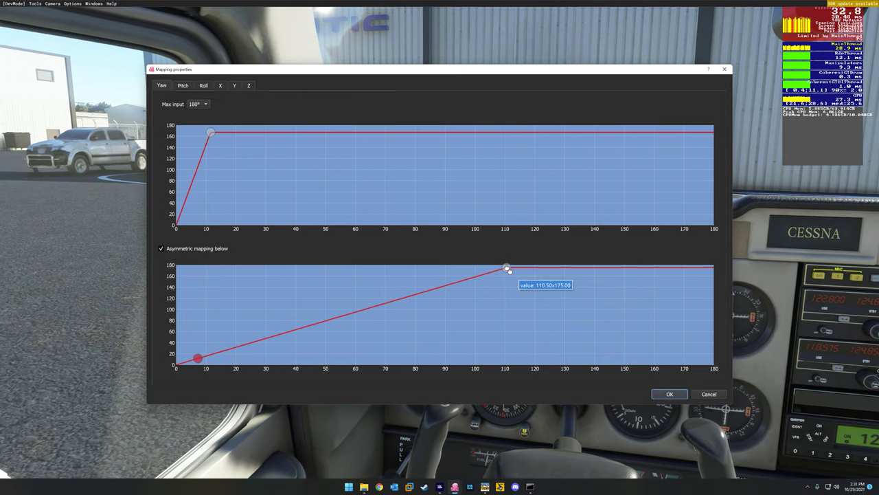
pyautogui.moveTo(507, 270); pyautogui.dragTo(423, 314)
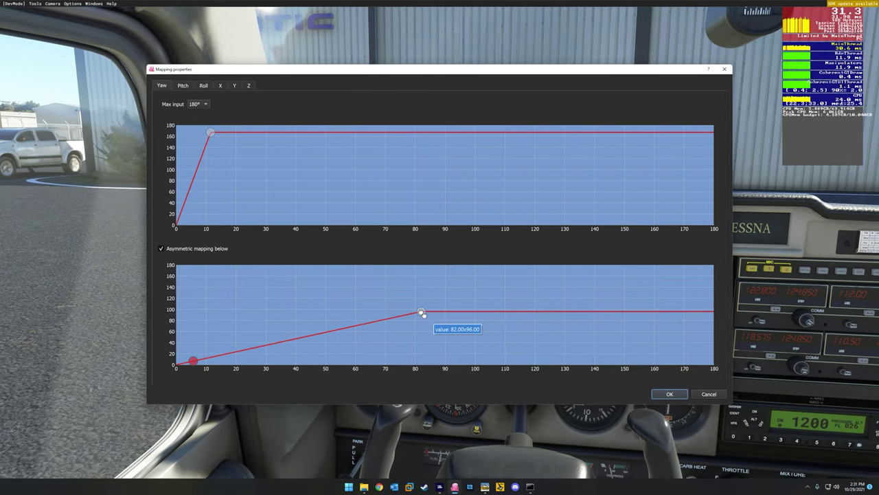
pyautogui.moveTo(423, 314); pyautogui.dragTo(454, 302)
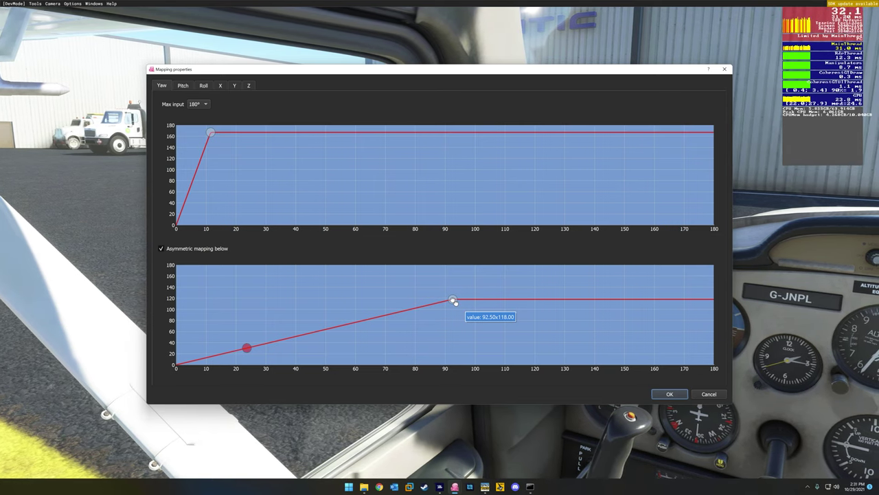
pyautogui.moveTo(454, 302); pyautogui.dragTo(282, 291)
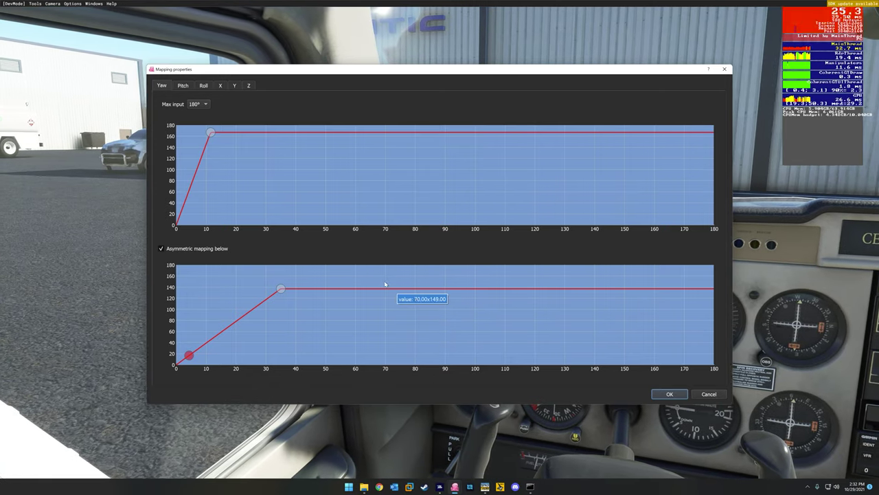
# Step: Flatten the upper yaw curve by moving its point to about 25° input and 127° output
pyautogui.moveTo(212, 132); pyautogui.dragTo(234, 151)
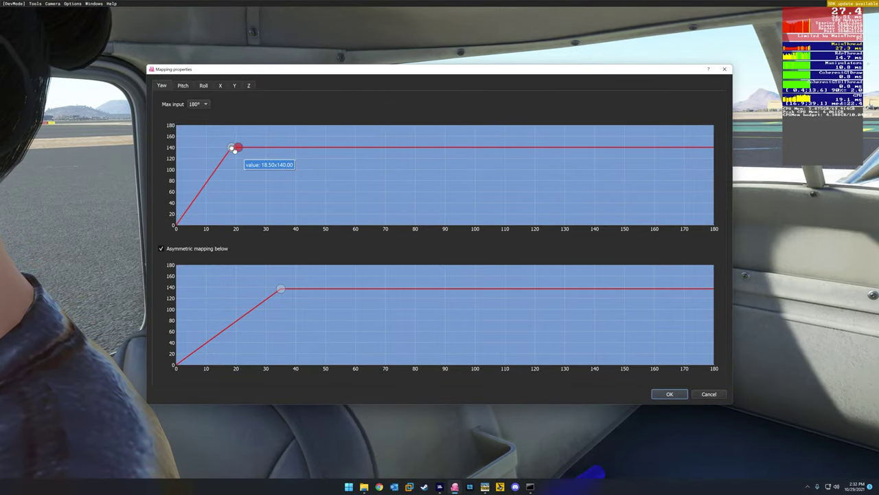
pyautogui.moveTo(234, 150); pyautogui.dragTo(257, 149)
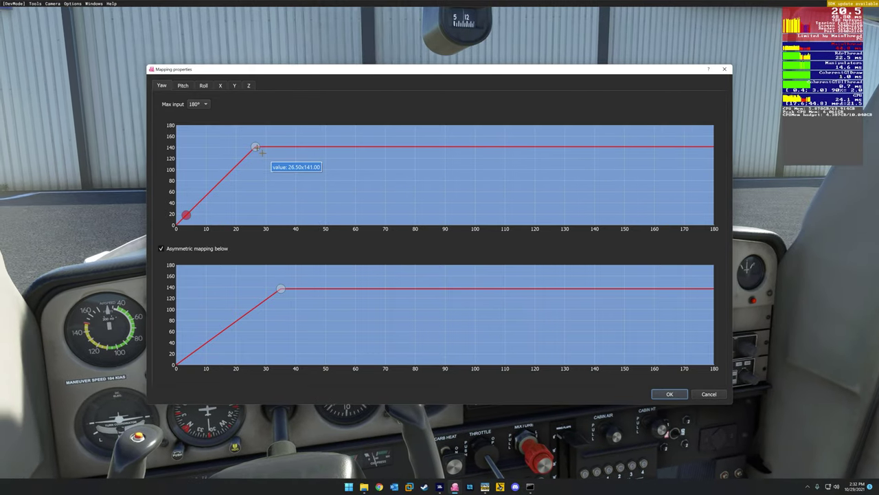
pyautogui.moveTo(255, 147); pyautogui.dragTo(245, 147)
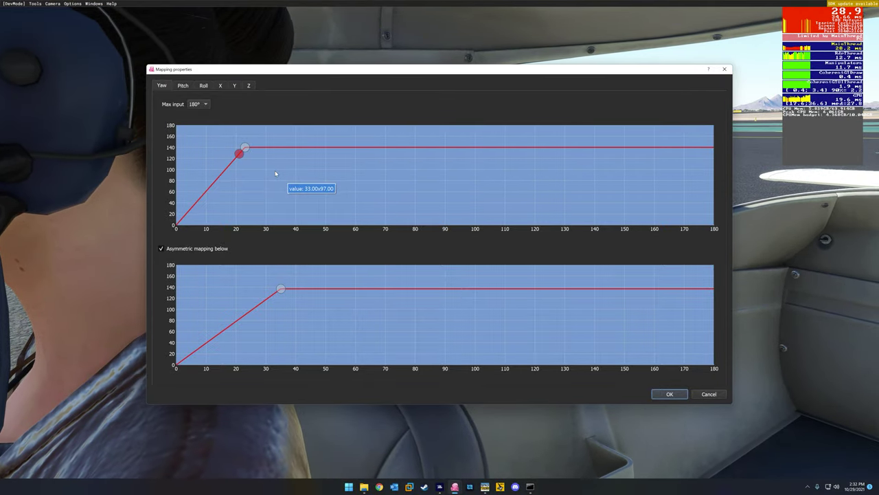
pyautogui.moveTo(246, 148); pyautogui.dragTo(253, 158)
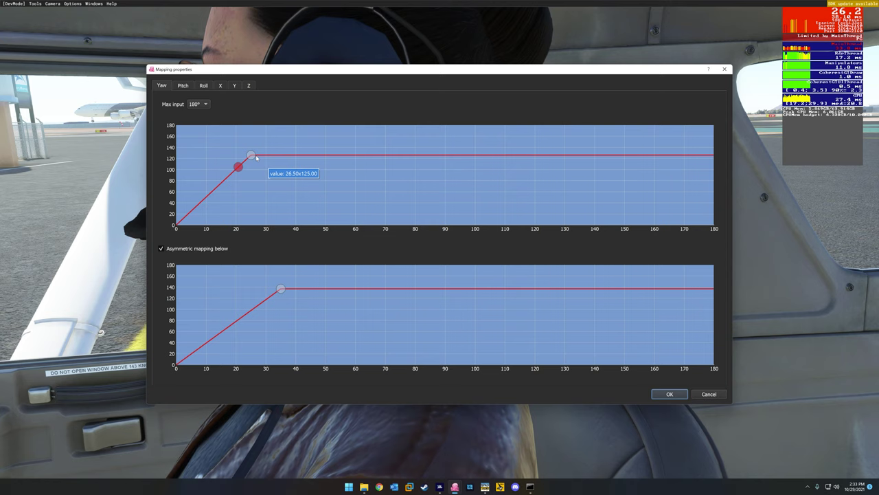
# Step: Raise the upper yaw curve's point to about 137° output and move the lower one to about 37° input and 144° output, accepting the mapping
pyautogui.moveTo(253, 155); pyautogui.dragTo(252, 153)
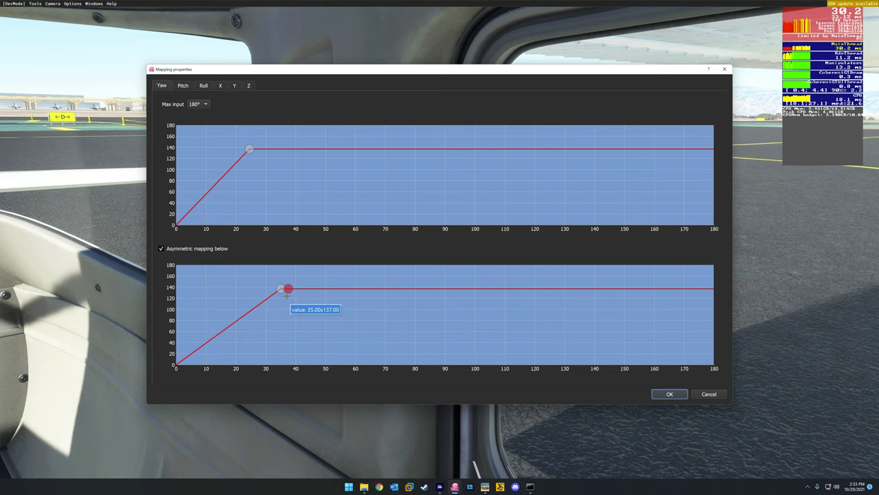
pyautogui.moveTo(286, 296); pyautogui.dragTo(290, 289)
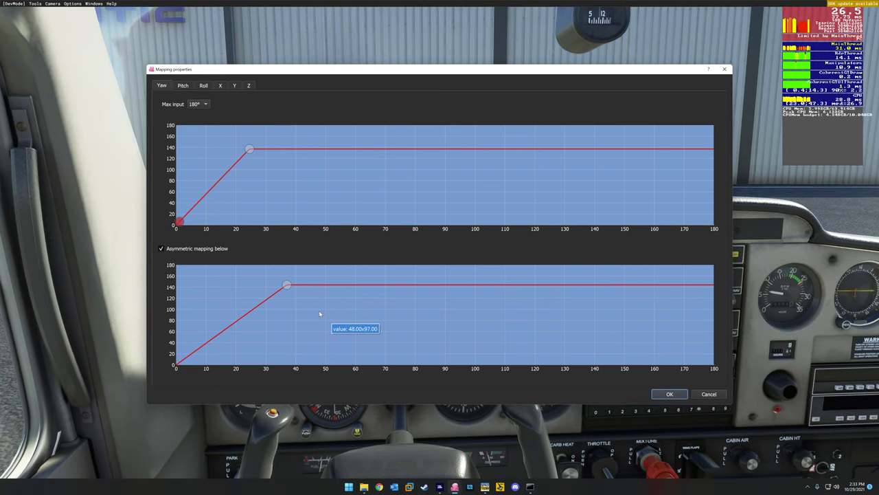
pyautogui.click(670, 394)
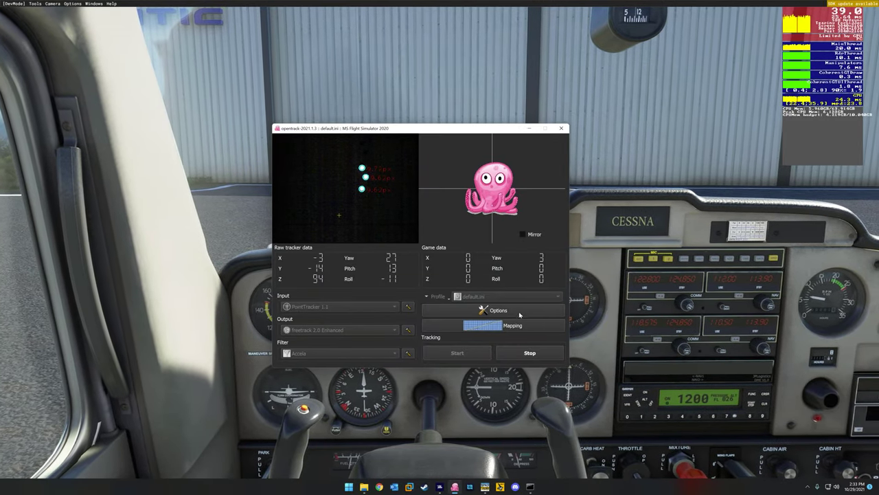
# Step: Set the output remap source for Pitch back to Pitch in the tracking options and accept the change
pyautogui.click(498, 310)
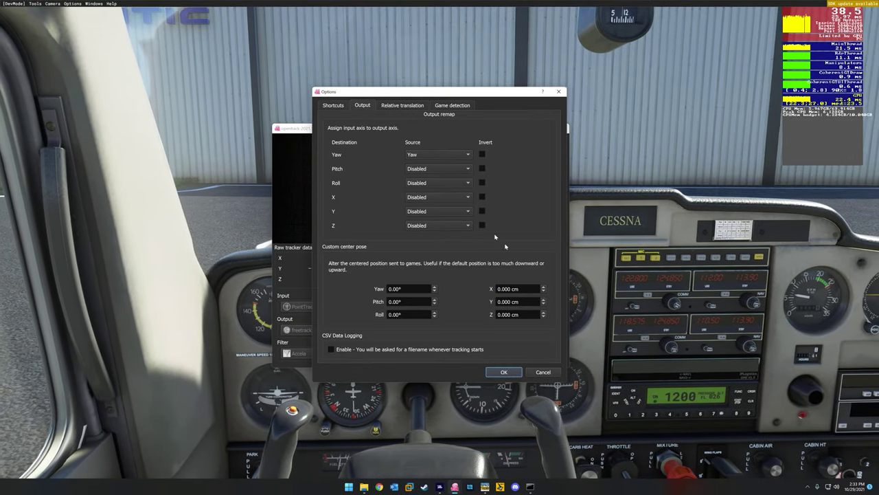
pyautogui.click(467, 169)
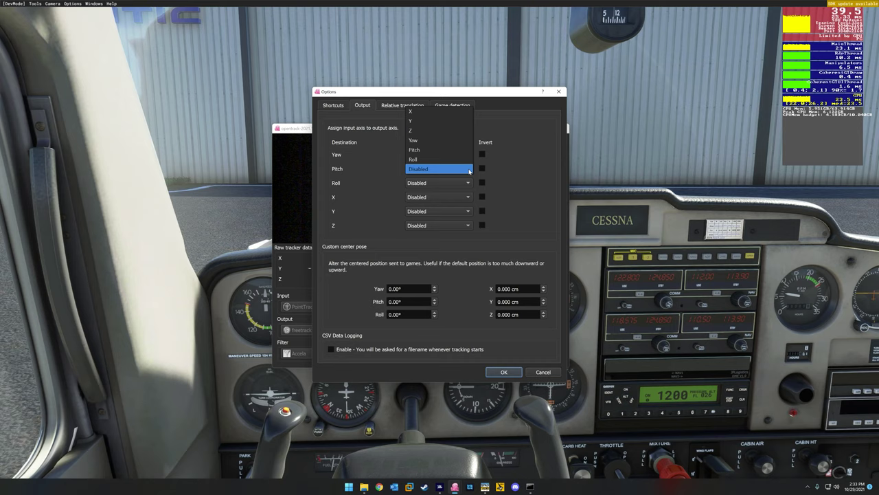
pyautogui.click(444, 121)
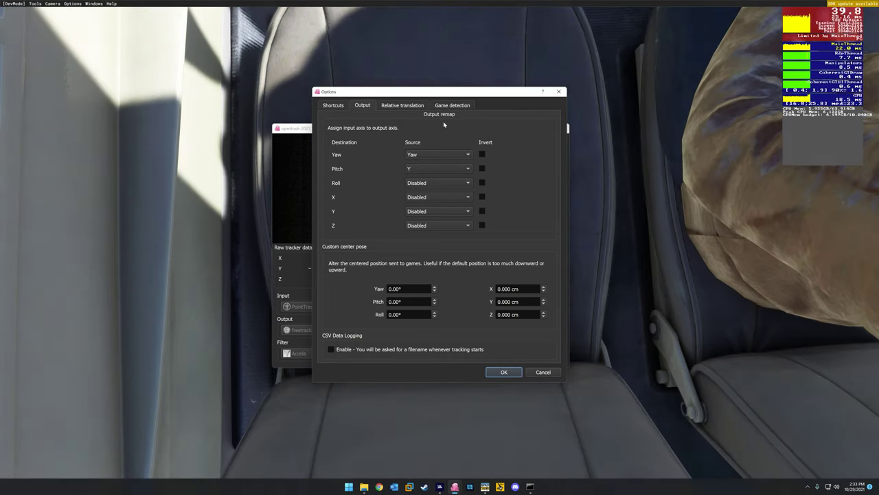
pyautogui.click(468, 171)
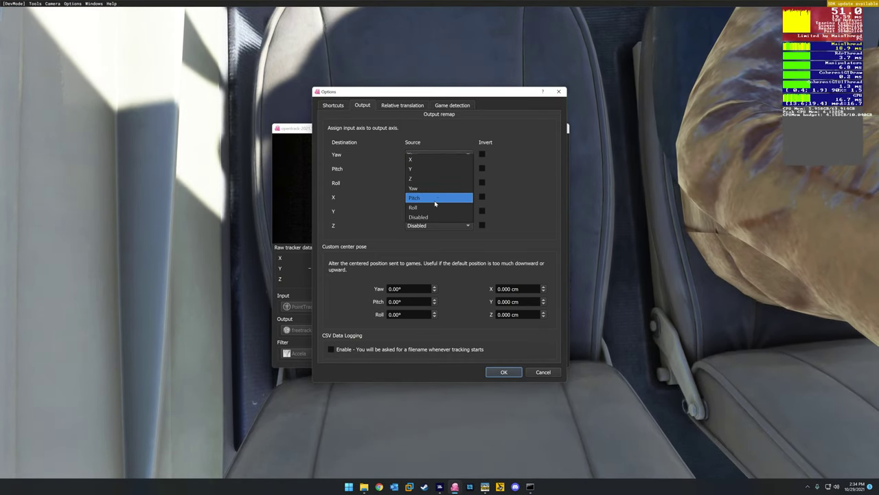
pyautogui.click(447, 203)
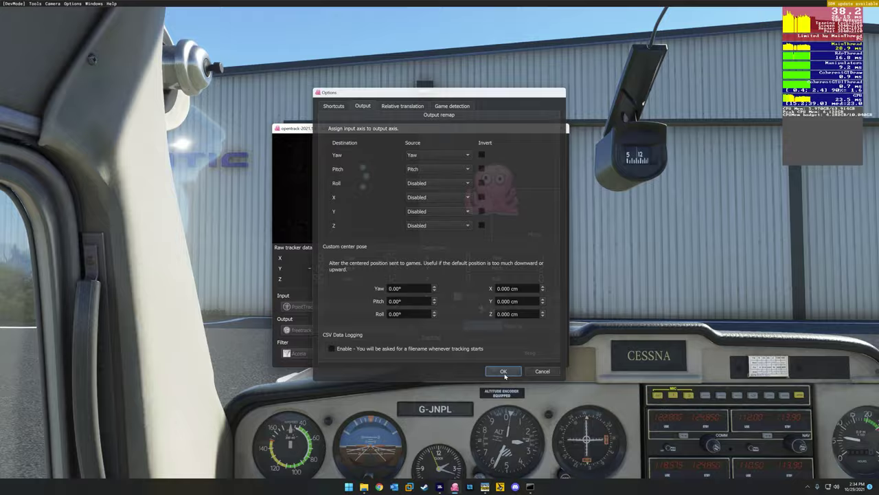
pyautogui.click(505, 372)
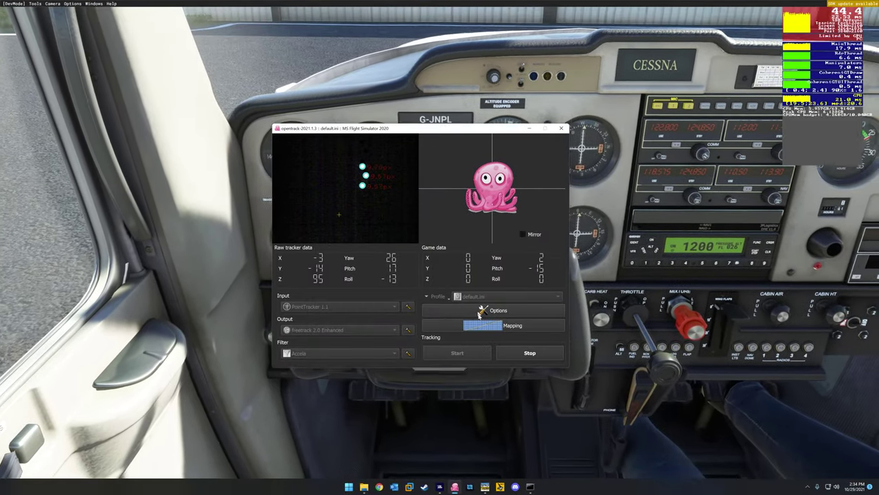
pyautogui.click(482, 325)
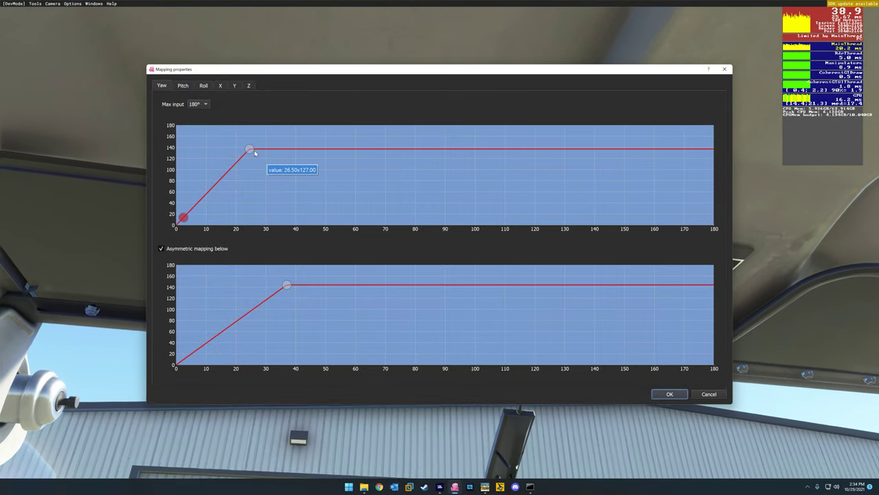
pyautogui.moveTo(251, 150); pyautogui.dragTo(191, 189)
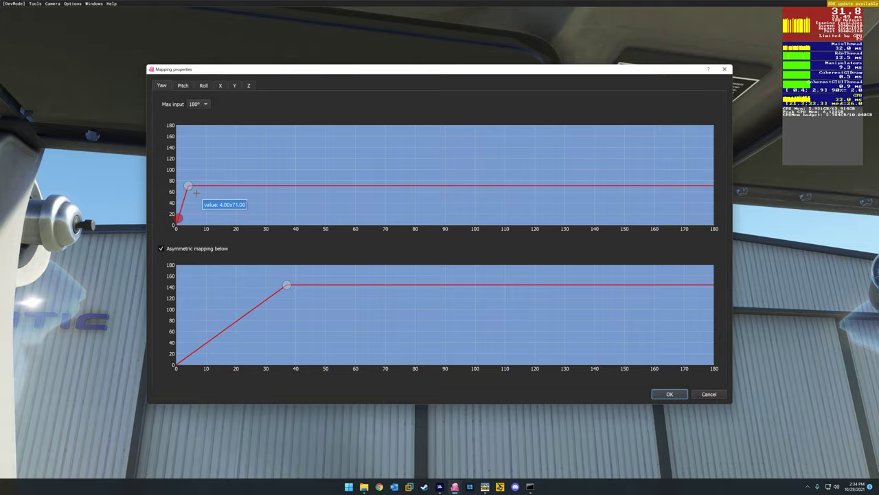
pyautogui.moveTo(189, 186); pyautogui.dragTo(184, 176)
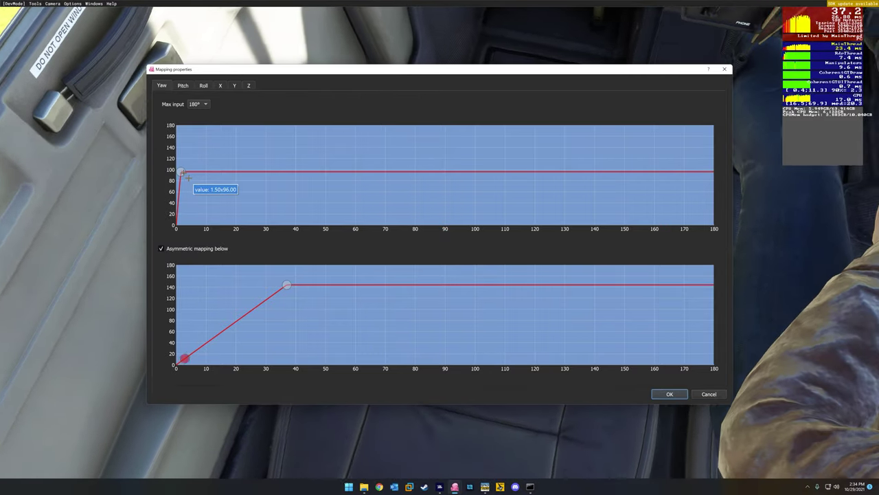
pyautogui.moveTo(184, 176); pyautogui.dragTo(191, 185)
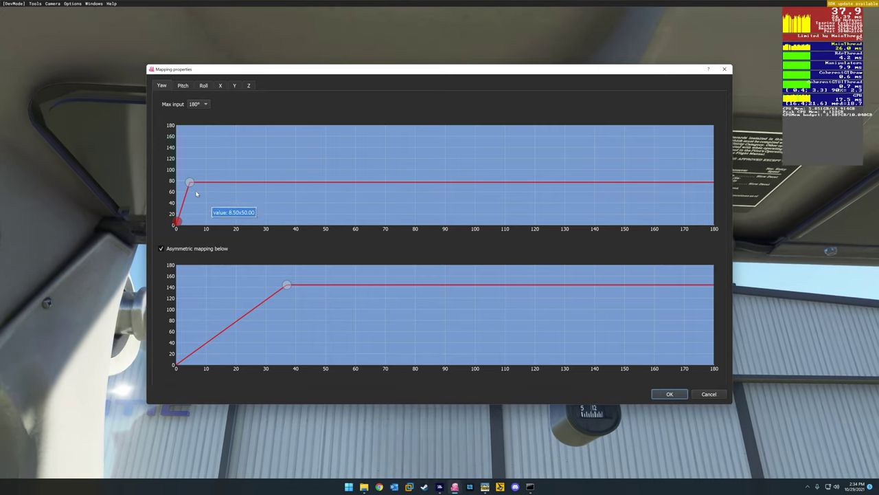
pyautogui.moveTo(195, 190); pyautogui.dragTo(262, 227)
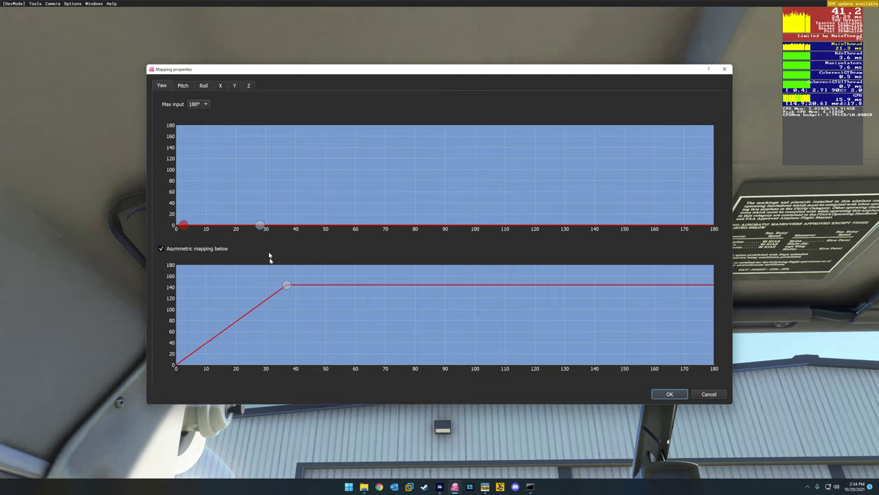
pyautogui.moveTo(286, 285); pyautogui.dragTo(204, 365)
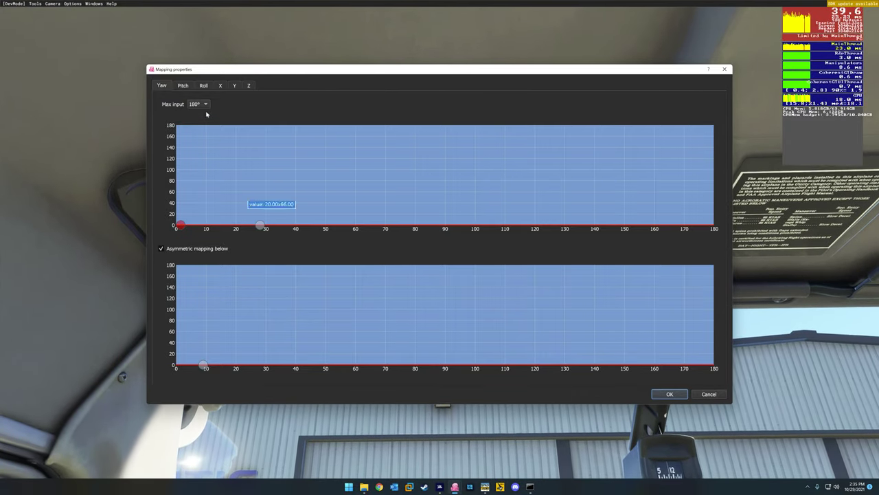
pyautogui.click(185, 88)
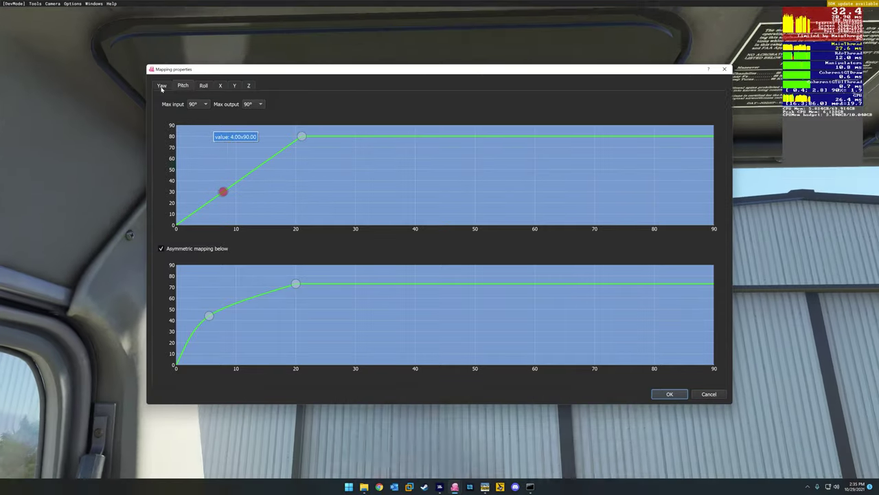
pyautogui.click(161, 86)
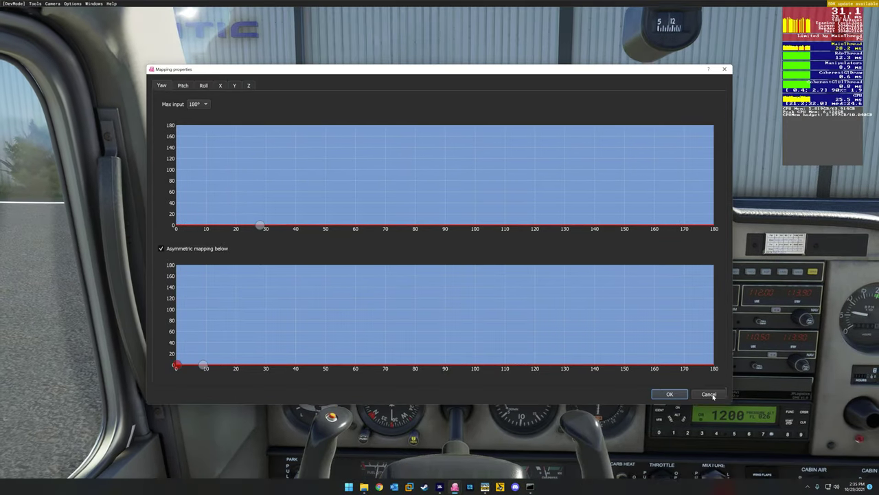
pyautogui.click(709, 395)
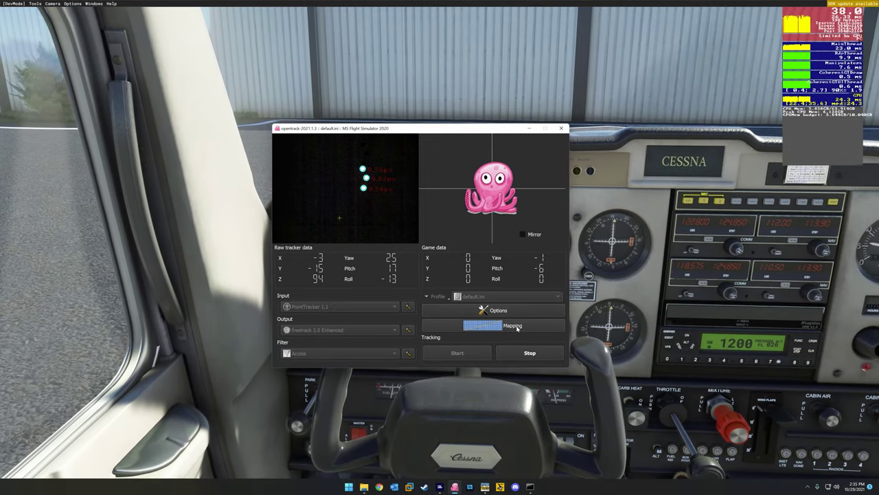
# Step: Reshape the upper pitch mapping curve so it levels off at about 74° output for 12.5° input
pyautogui.click(514, 326)
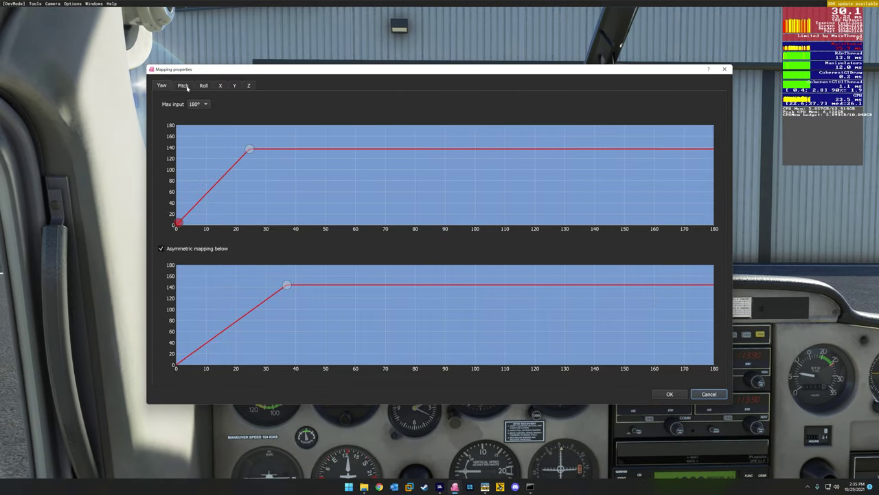
pyautogui.click(183, 86)
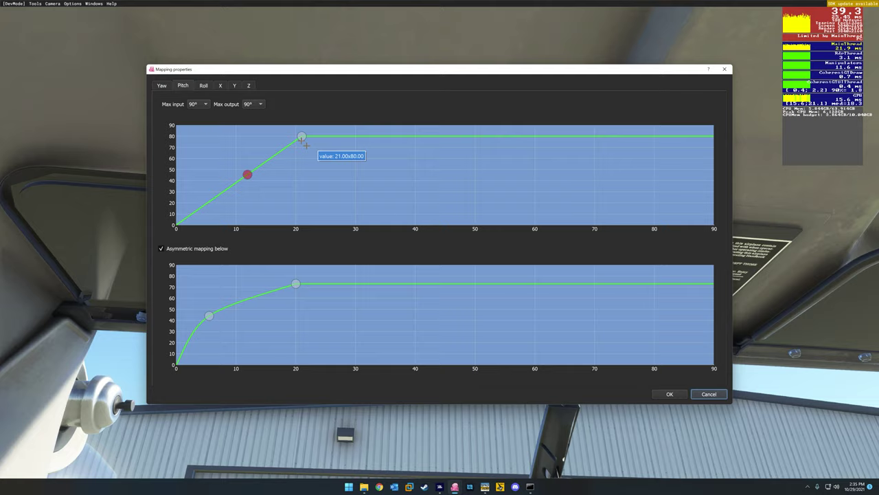
pyautogui.moveTo(303, 138); pyautogui.dragTo(251, 143)
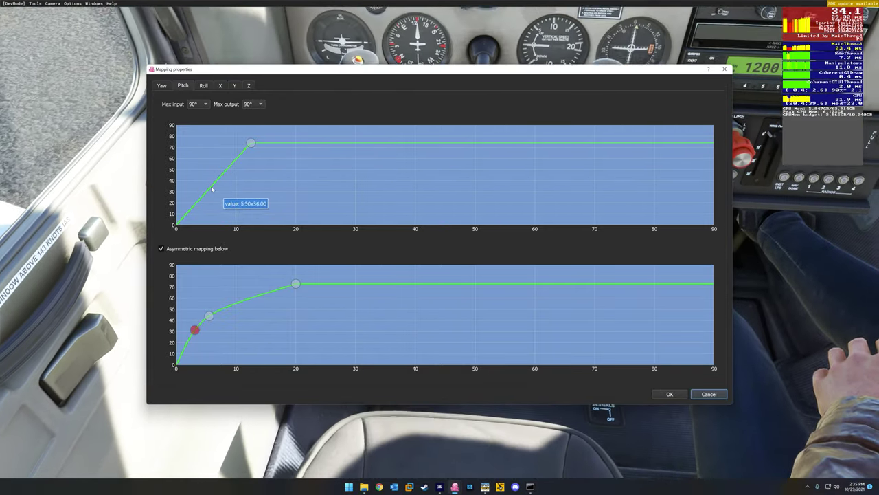
pyautogui.click(211, 188)
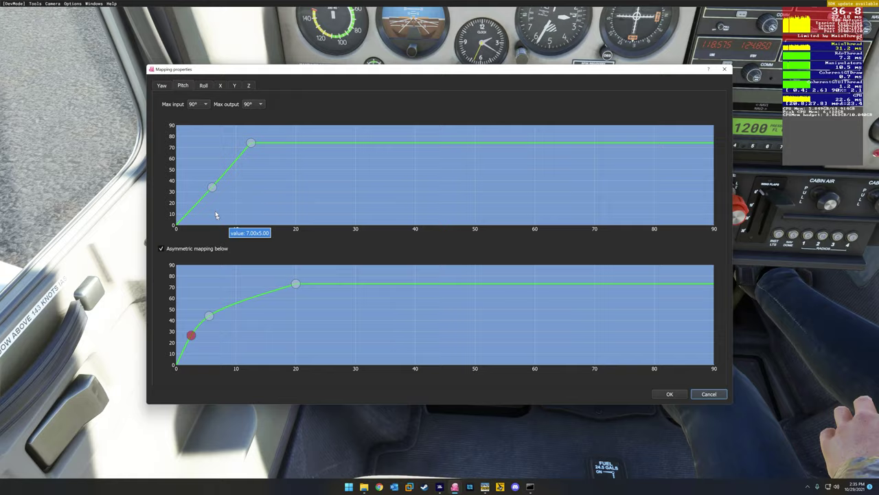
pyautogui.moveTo(212, 187); pyautogui.dragTo(212, 190)
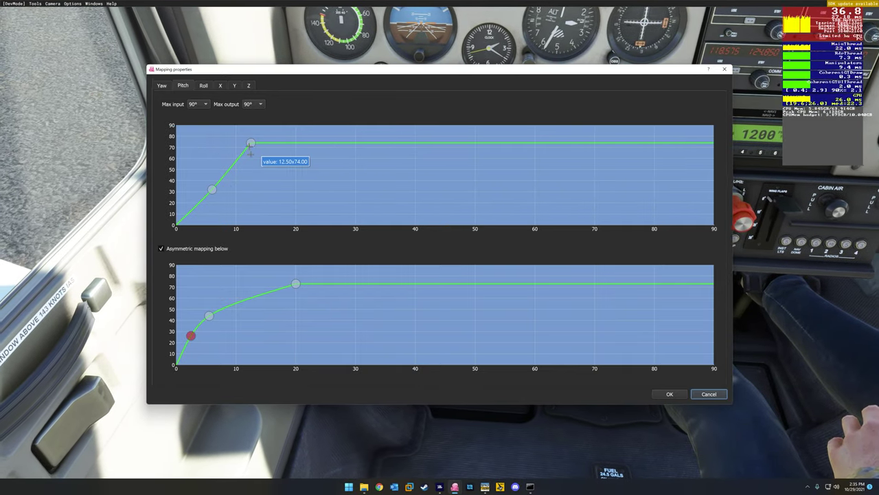
pyautogui.rightClick(212, 189)
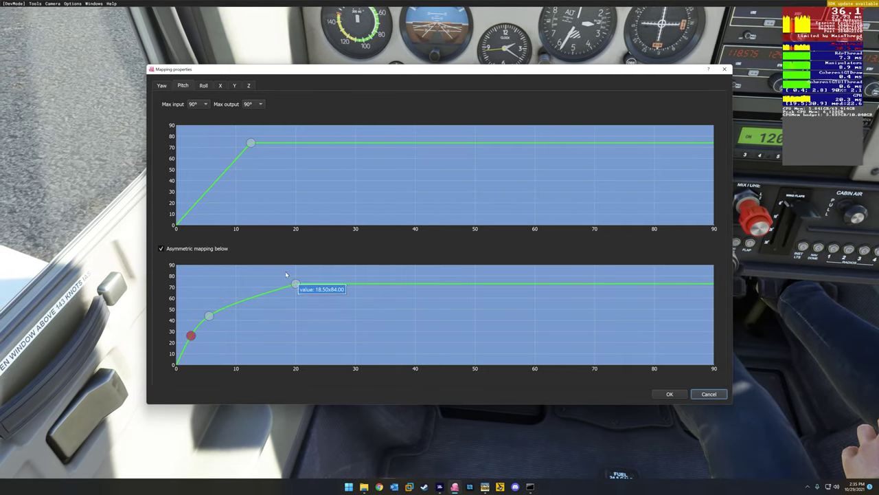
# Step: Replace the lower pitch curve's bend with one at about 10.5° input and 18° output, moving its end point to about 28.5° input and 70° output
pyautogui.rightClick(209, 315)
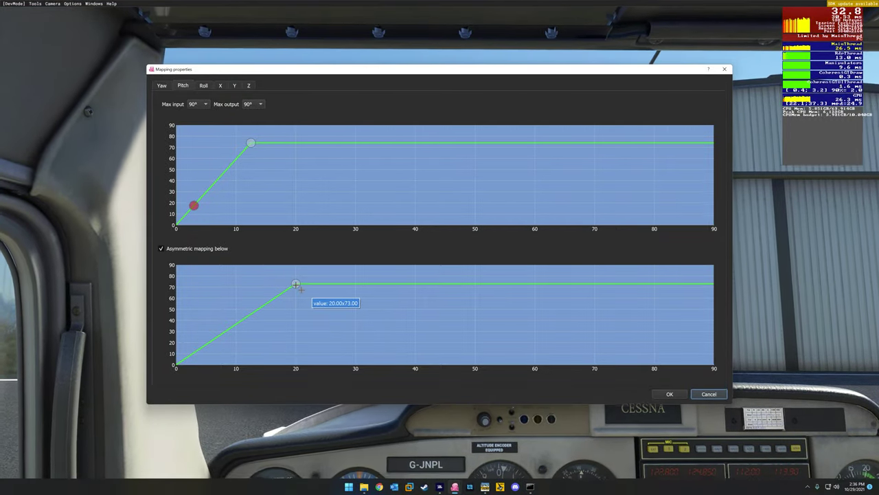
pyautogui.moveTo(297, 285); pyautogui.dragTo(347, 287)
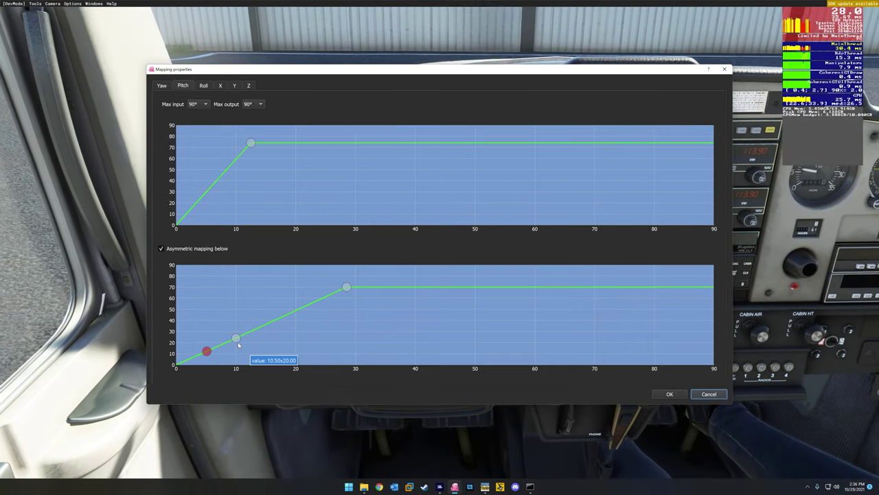
pyautogui.moveTo(242, 346); pyautogui.dragTo(246, 352)
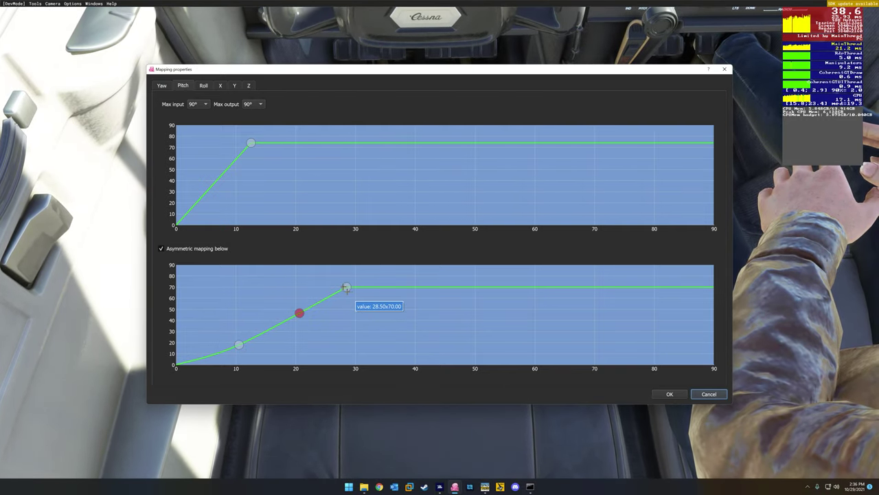
# Step: Steepen the lower pitch curve by moving its end point to about 19° input and 75° output and its bend to about 26° output
pyautogui.moveTo(346, 287); pyautogui.dragTo(307, 286)
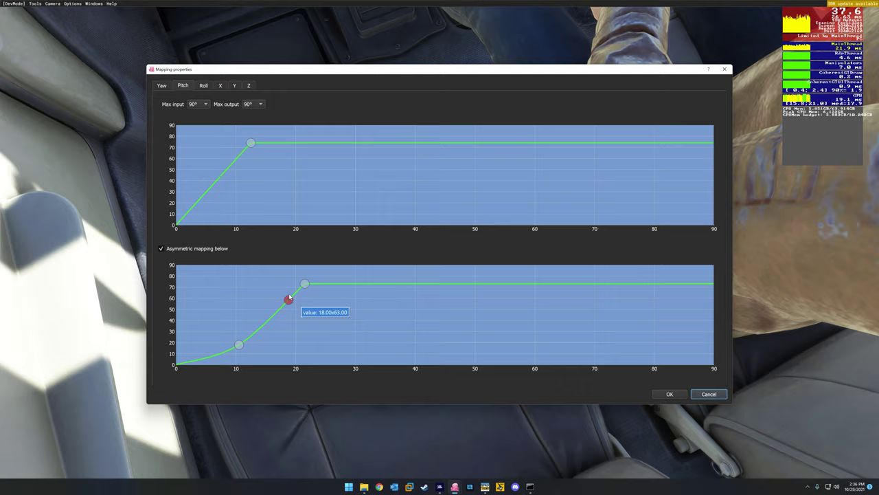
pyautogui.moveTo(305, 283); pyautogui.dragTo(296, 288)
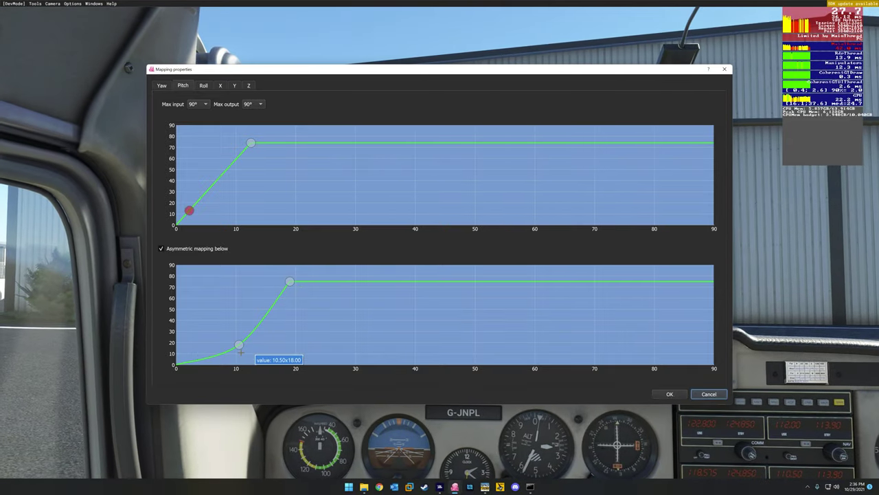
pyautogui.moveTo(241, 345); pyautogui.dragTo(239, 339)
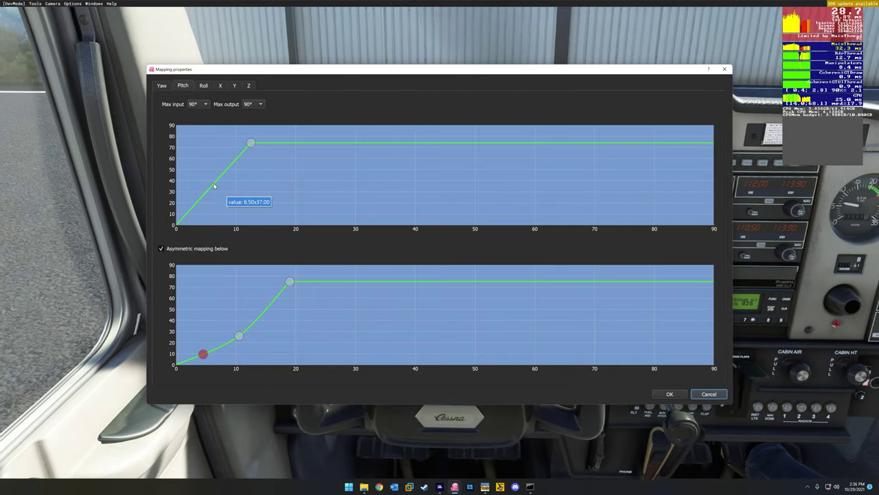
# Step: Add a bend to the upper pitch curve at about 8.5° input and 25° output, view the roll curve, and accept the mapping
pyautogui.click(215, 183)
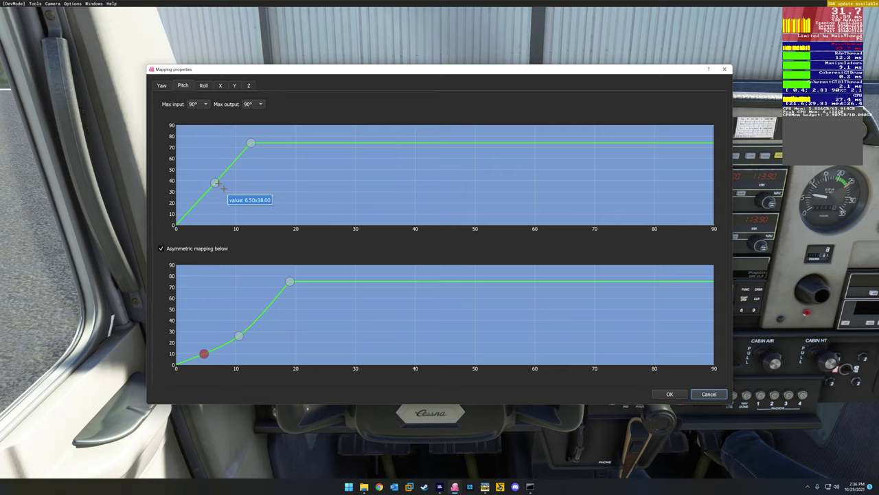
pyautogui.moveTo(222, 189); pyautogui.dragTo(242, 198)
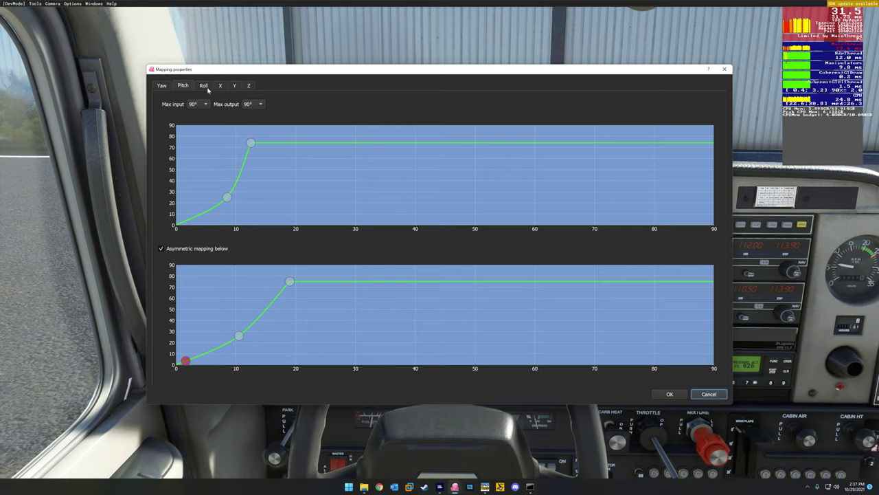
pyautogui.click(204, 86)
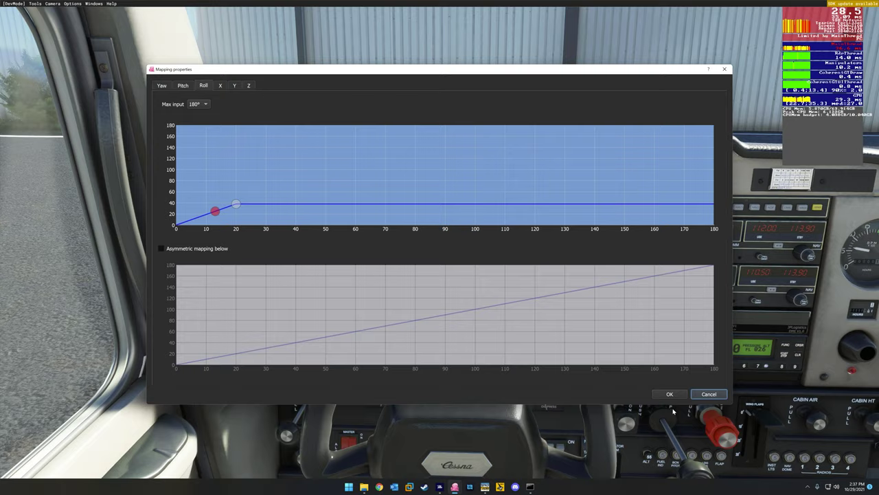
pyautogui.click(670, 394)
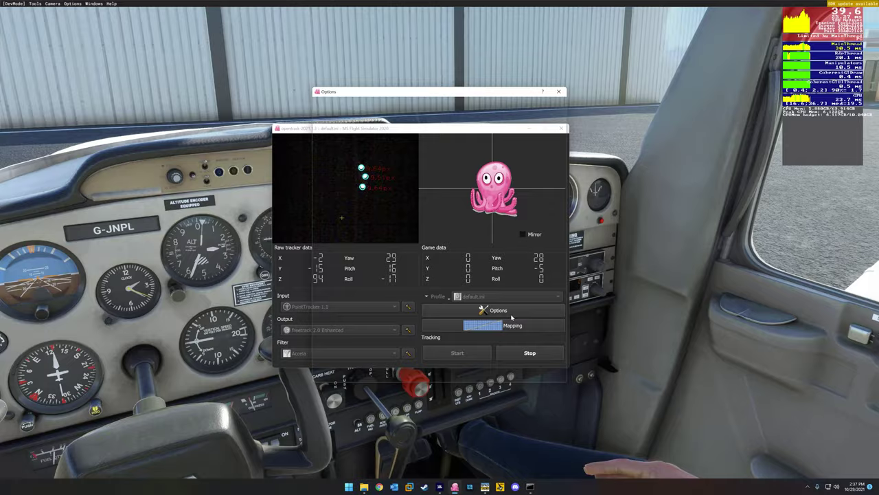
# Step: Assign the Roll source to the roll output axis in the output remap and accept the options
pyautogui.click(498, 311)
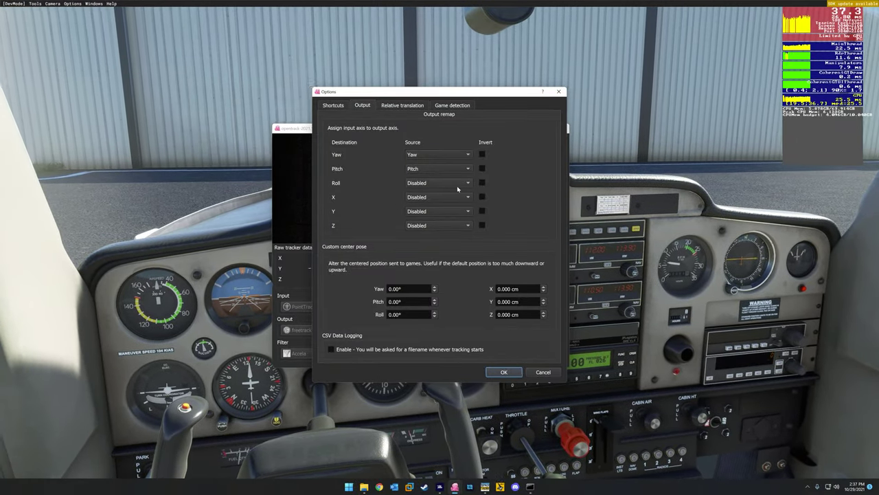
pyautogui.click(457, 186)
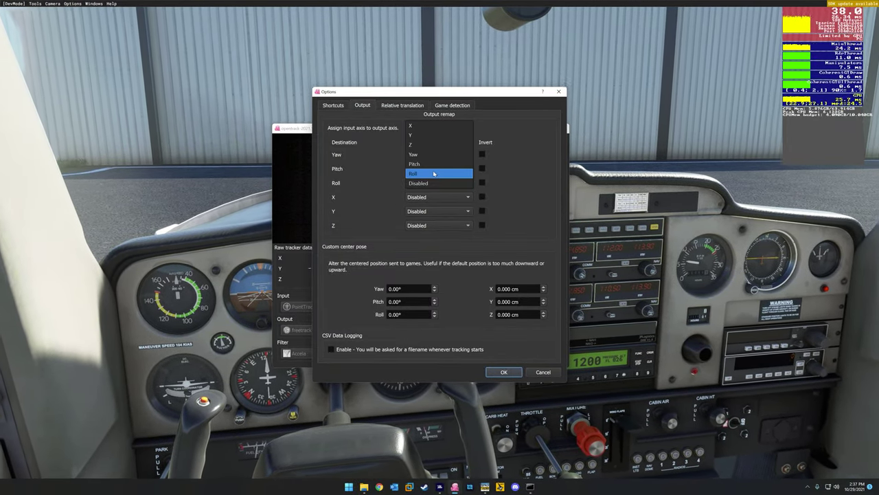
pyautogui.click(433, 174)
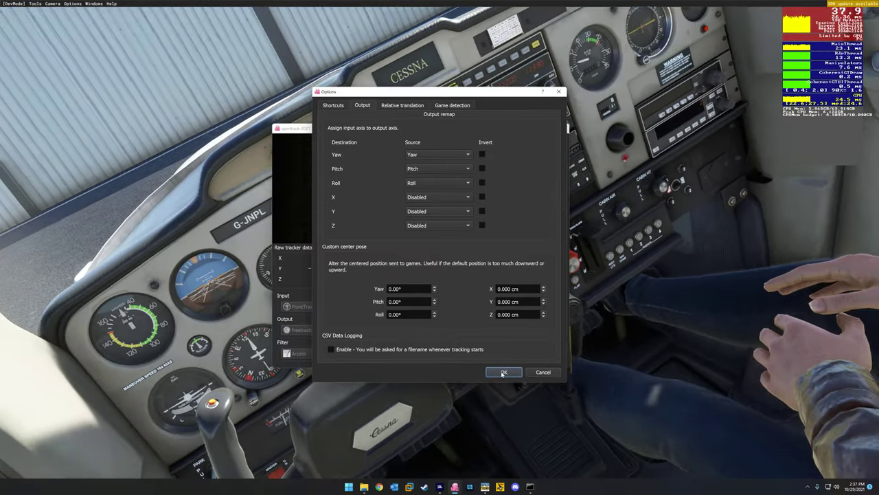
pyautogui.click(504, 371)
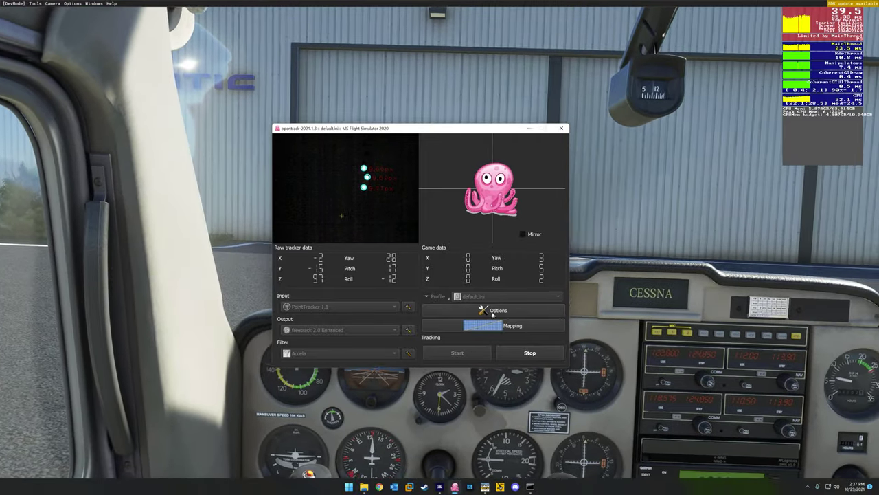
# Step: Flatten the roll mapping curve by moving its end point to about 51° input and 21° output, and accept the mapping
pyautogui.click(493, 325)
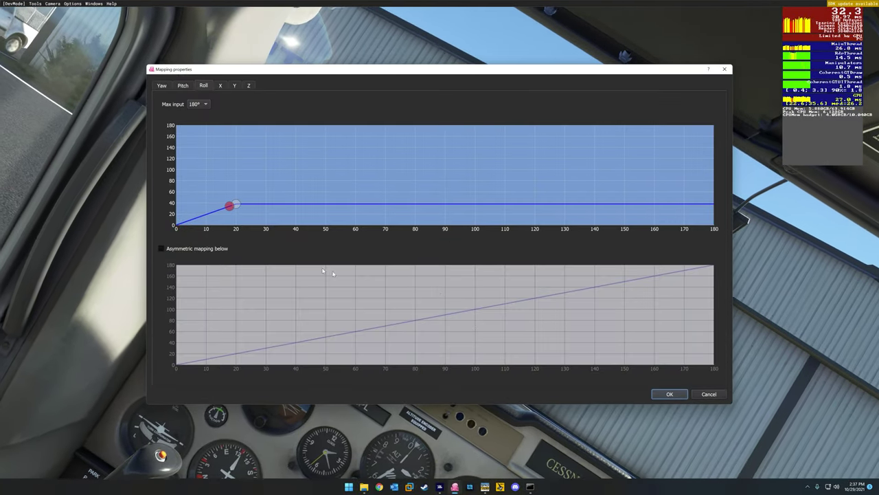
pyautogui.moveTo(240, 208)
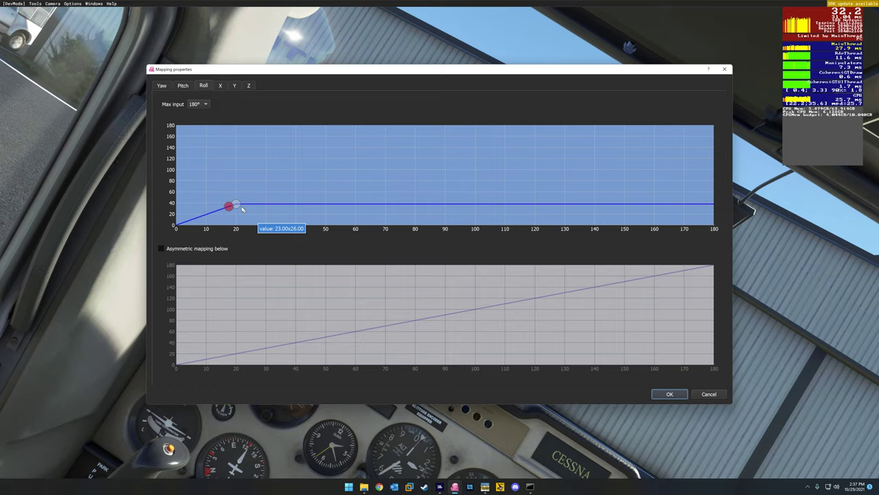
pyautogui.moveTo(240, 208); pyautogui.dragTo(335, 218)
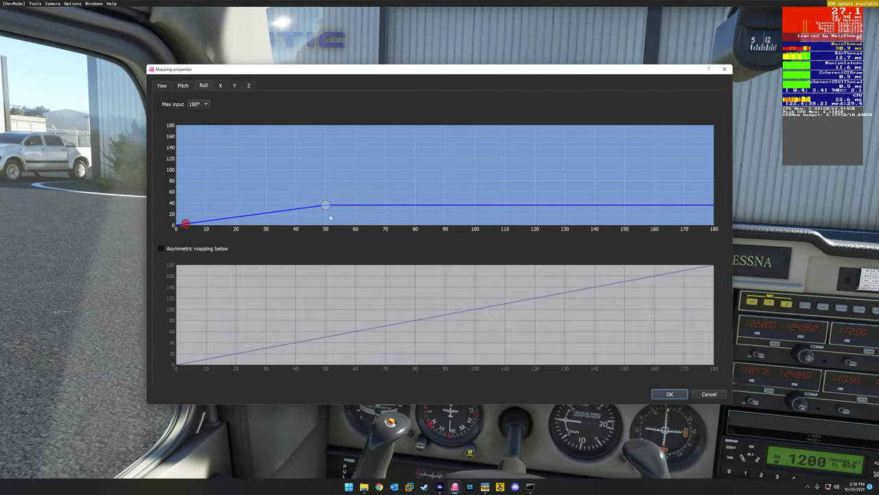
pyautogui.moveTo(325, 207); pyautogui.dragTo(330, 214)
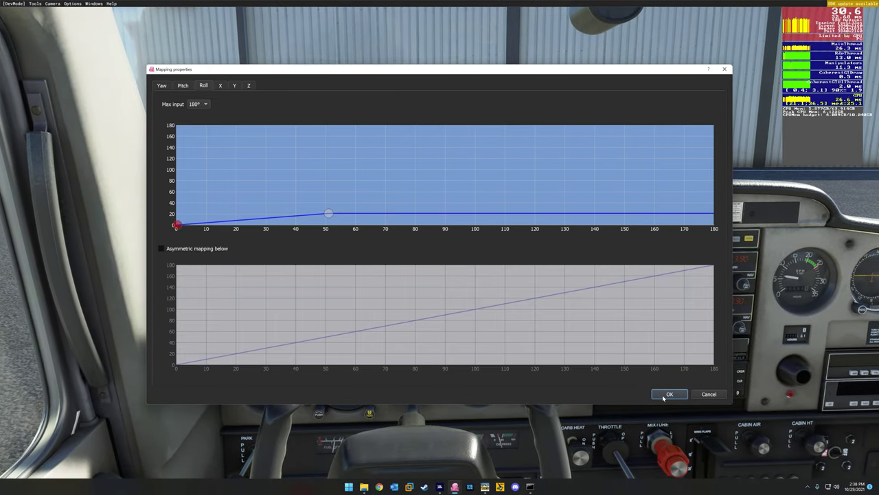
pyautogui.click(668, 394)
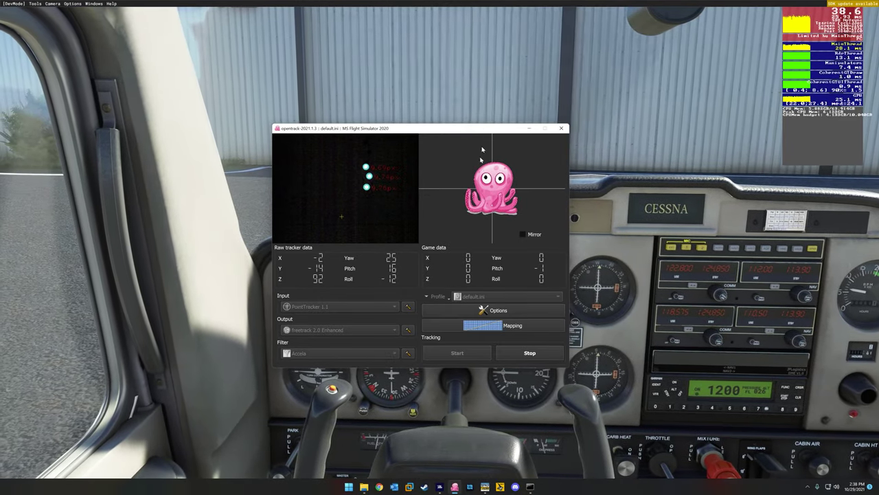
# Step: Assign the Z source to the Z output axis and move the tracking window out of the middle of the cockpit view
pyautogui.click(493, 310)
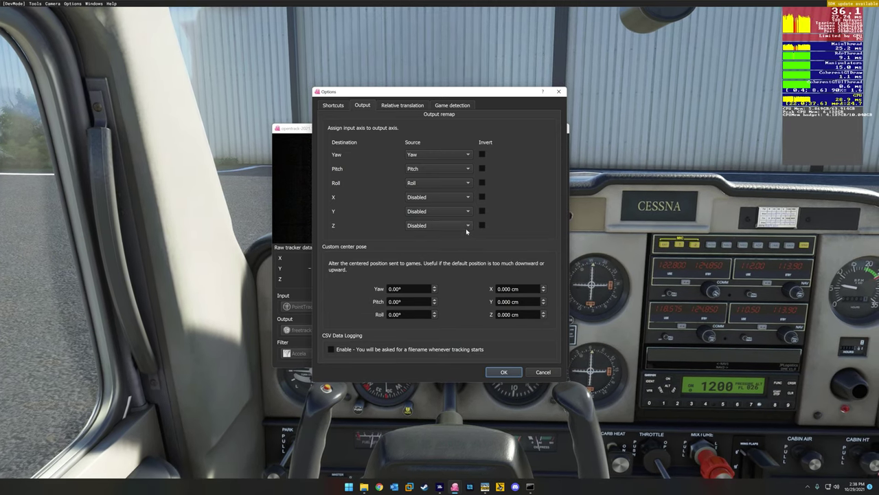
pyautogui.click(466, 228)
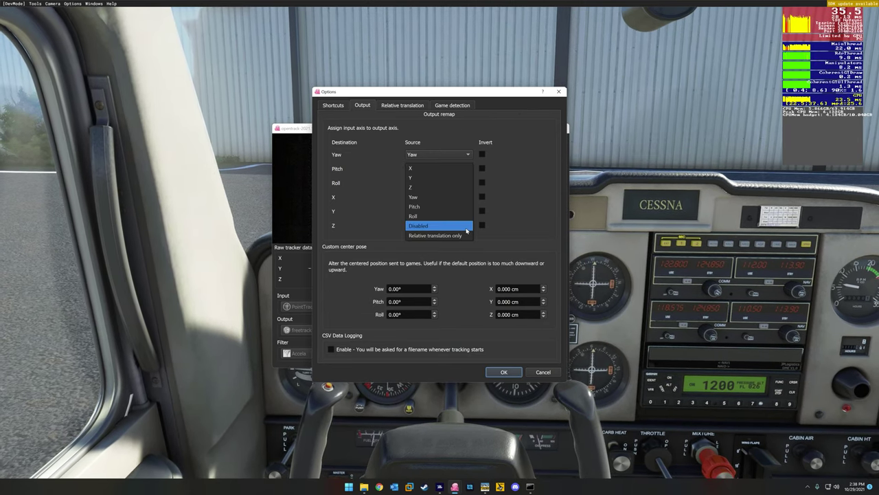
pyautogui.click(443, 191)
pyautogui.click(509, 372)
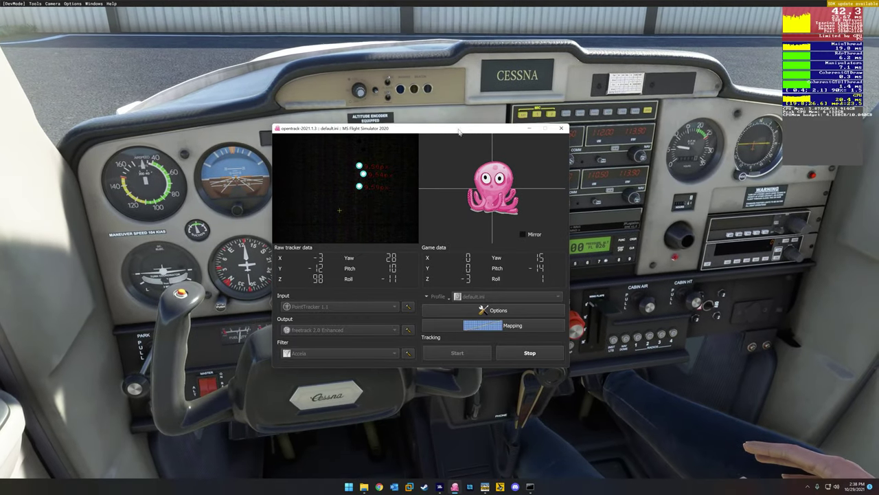
pyautogui.moveTo(460, 131); pyautogui.dragTo(197, 26)
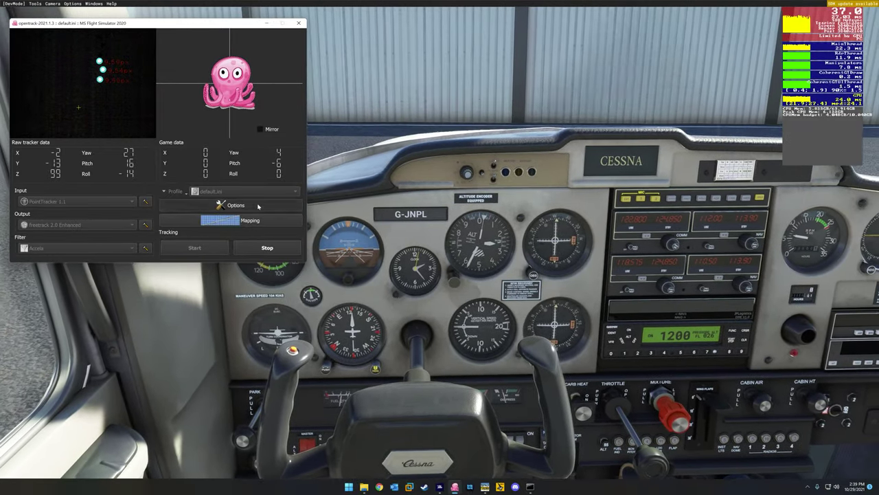
# Step: Flatten the roll mapping curve further by moving its end point to about 69° input and 7° output
pyautogui.click(236, 205)
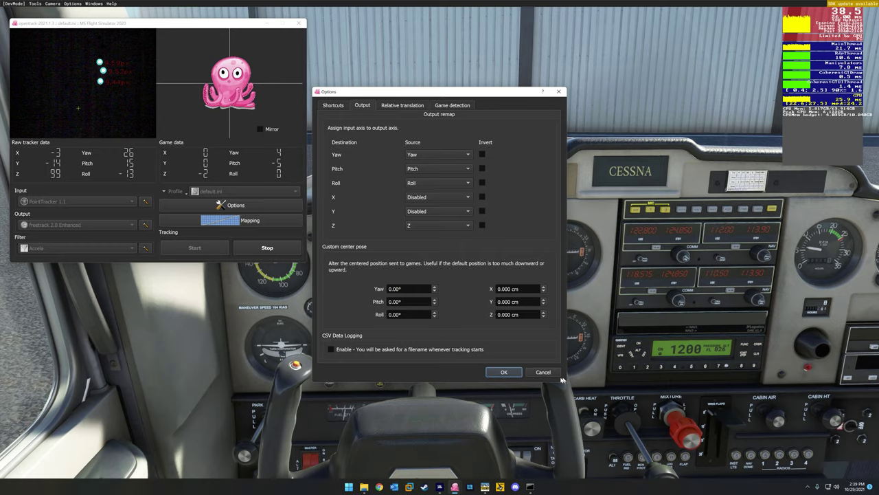
pyautogui.click(542, 372)
pyautogui.click(220, 220)
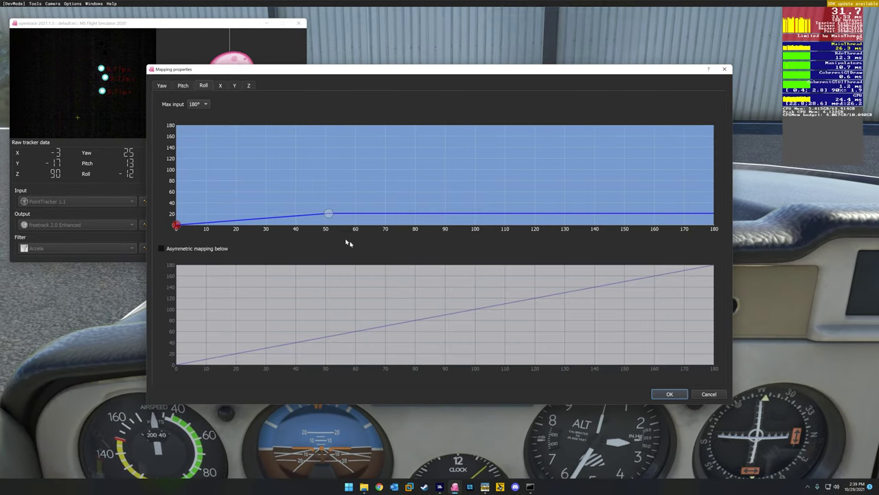
pyautogui.moveTo(335, 219)
pyautogui.moveTo(330, 216); pyautogui.dragTo(490, 241)
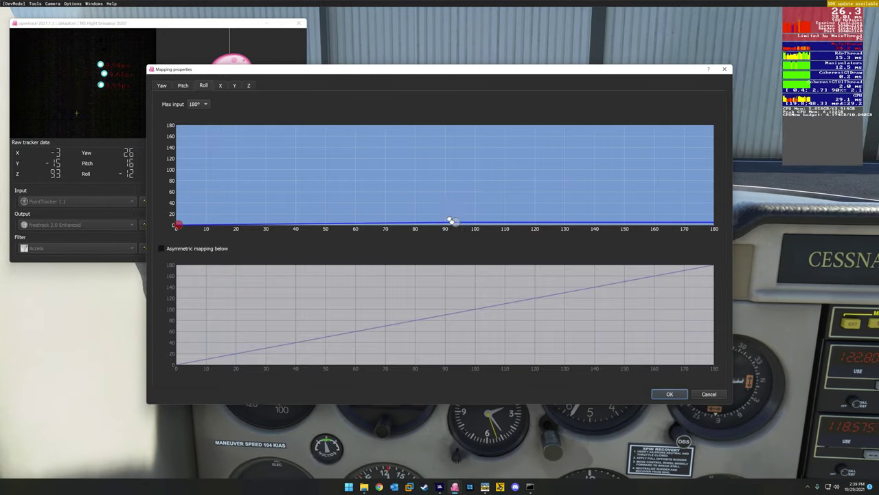
pyautogui.moveTo(450, 220); pyautogui.dragTo(385, 223)
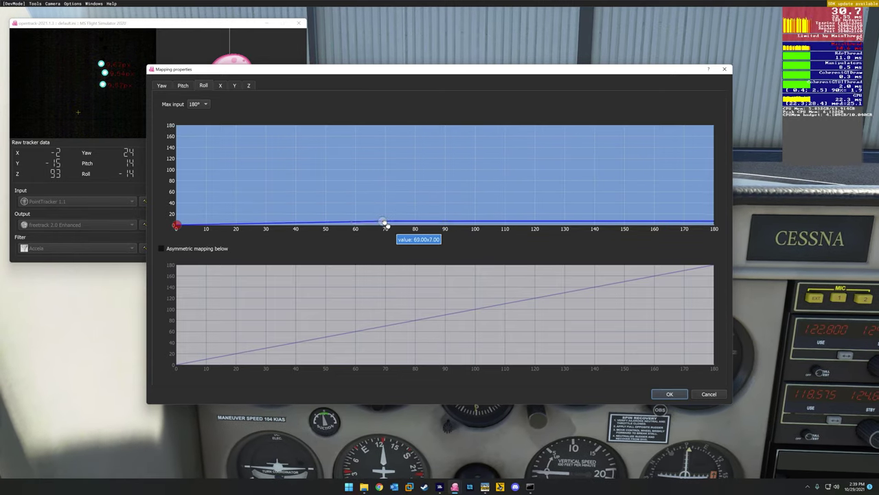
# Step: Lower the upper Z curve's end point to about 6 cm output at 10 cm input, and the lower curve's to about 30 cm output at 13.5 cm
pyautogui.click(251, 86)
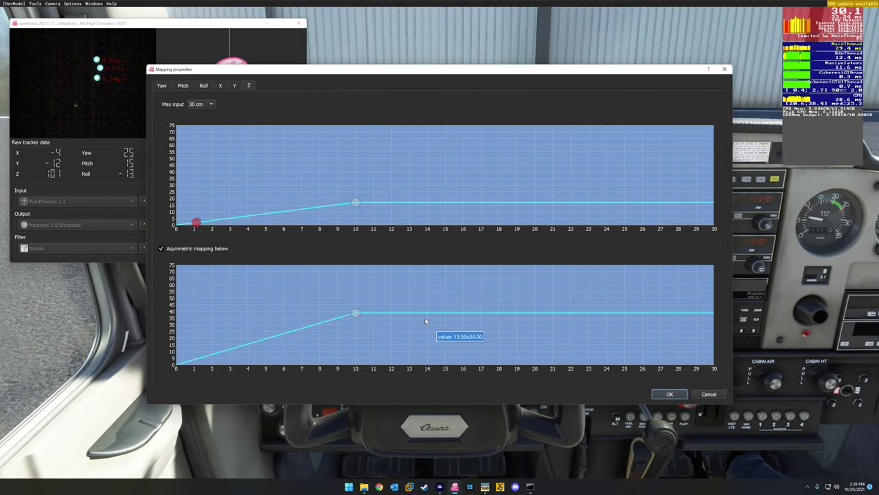
pyautogui.moveTo(356, 204); pyautogui.dragTo(358, 219)
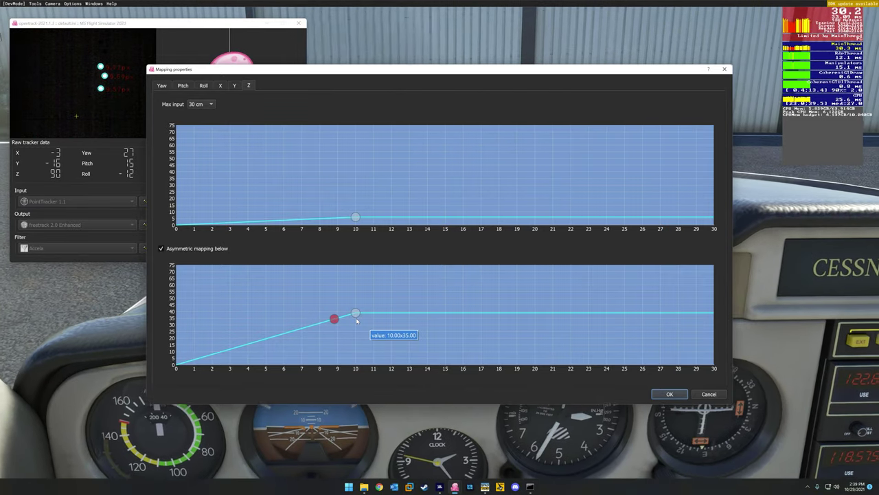
pyautogui.moveTo(355, 314)
pyautogui.mouseDown()
pyautogui.moveTo(359, 335)
pyautogui.moveTo(419, 326)
pyautogui.mouseUp()
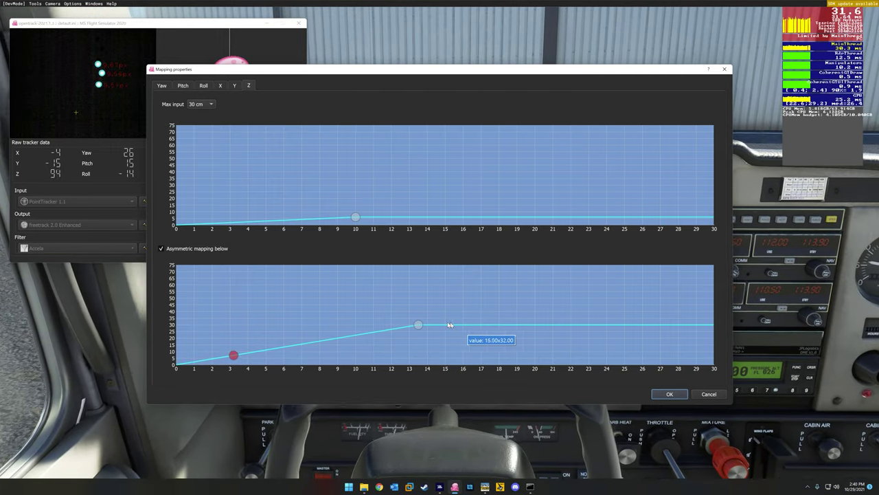
# Step: Try steeper lower Z curves with the end point at about 42 cm, 45 cm and 39 cm output
pyautogui.moveTo(418, 324); pyautogui.dragTo(421, 311)
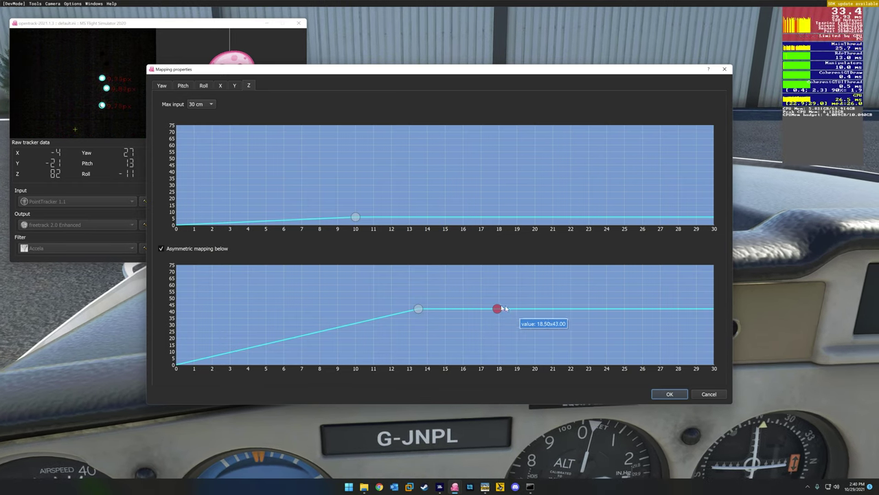
pyautogui.moveTo(422, 314); pyautogui.dragTo(490, 309)
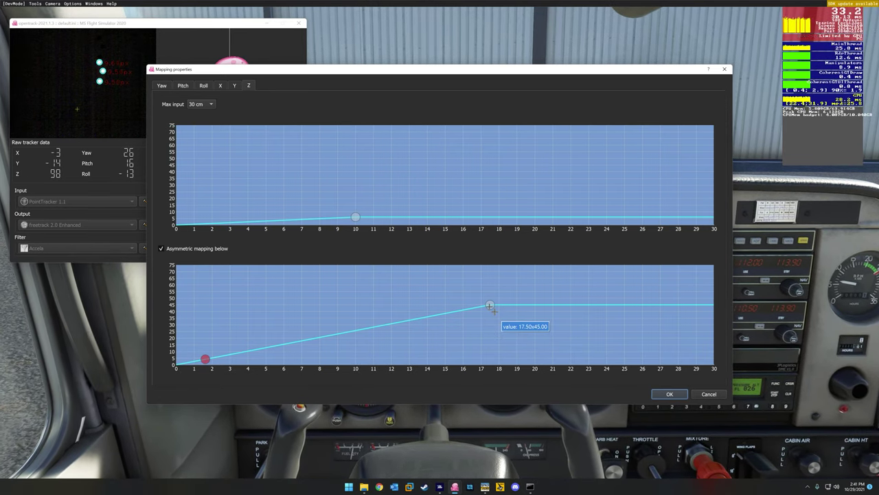
pyautogui.moveTo(490, 305); pyautogui.dragTo(428, 313)
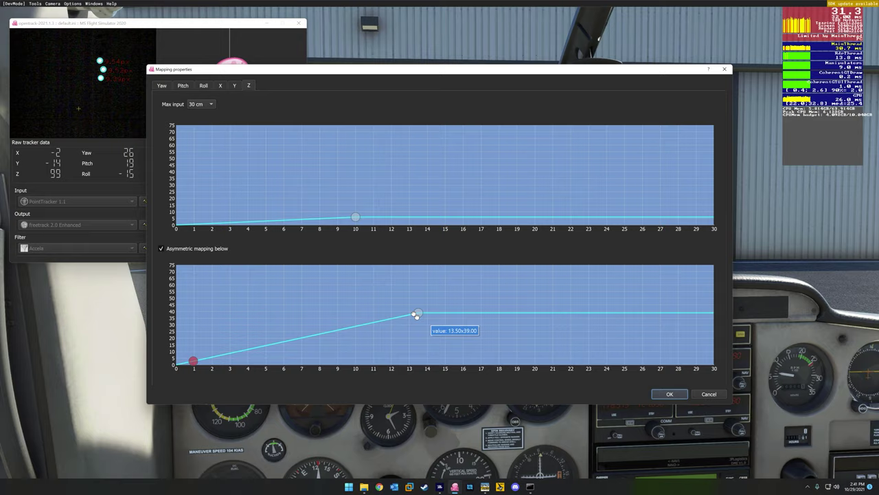
# Step: Move the lower Z curve's end point to about 15.5 cm input and 34 cm output, and accept the mapping
pyautogui.moveTo(415, 315); pyautogui.dragTo(457, 336)
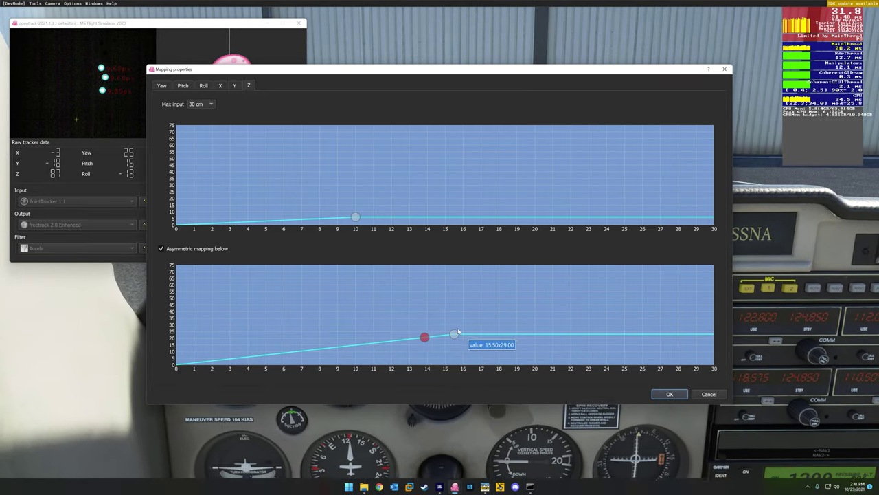
pyautogui.moveTo(455, 335); pyautogui.dragTo(455, 320)
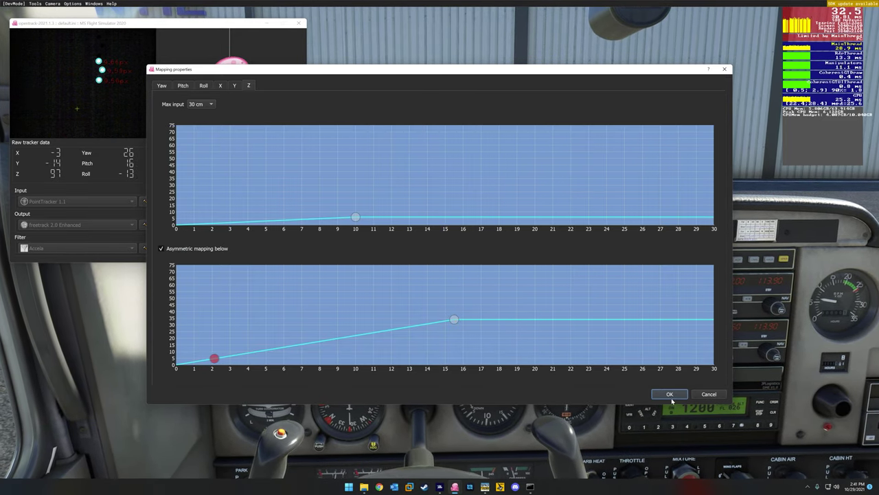
pyautogui.click(670, 395)
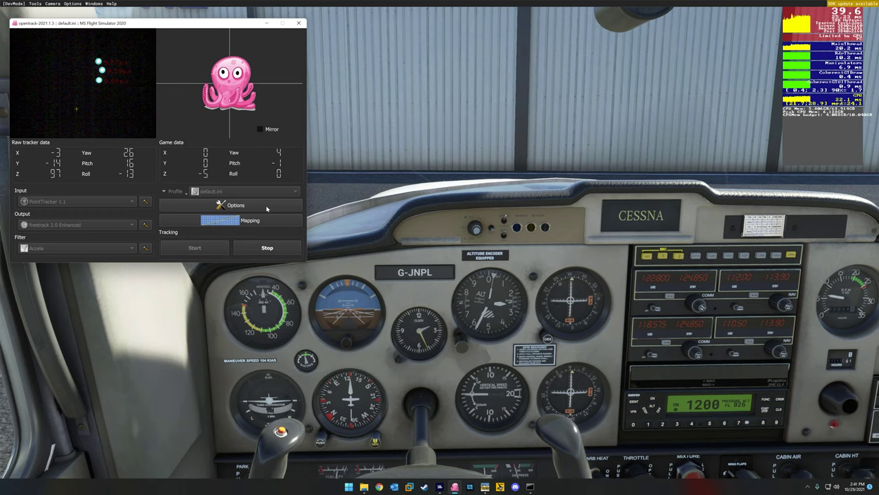
pyautogui.click(247, 223)
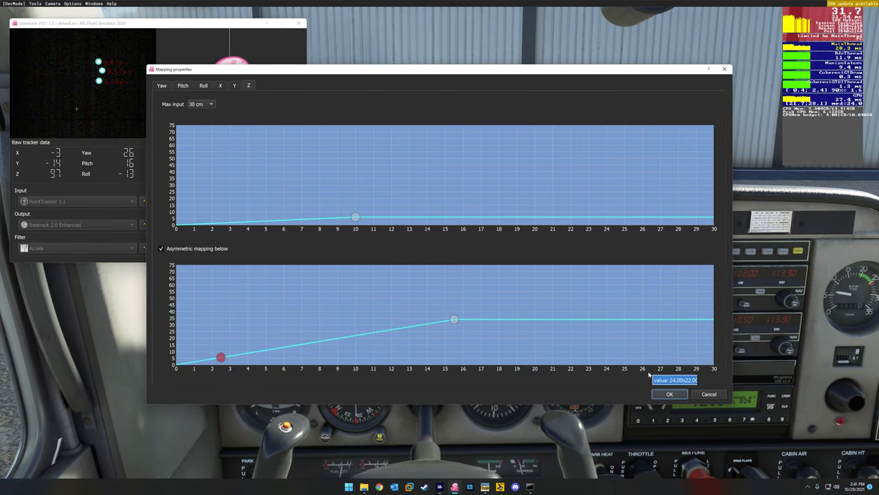
pyautogui.click(669, 394)
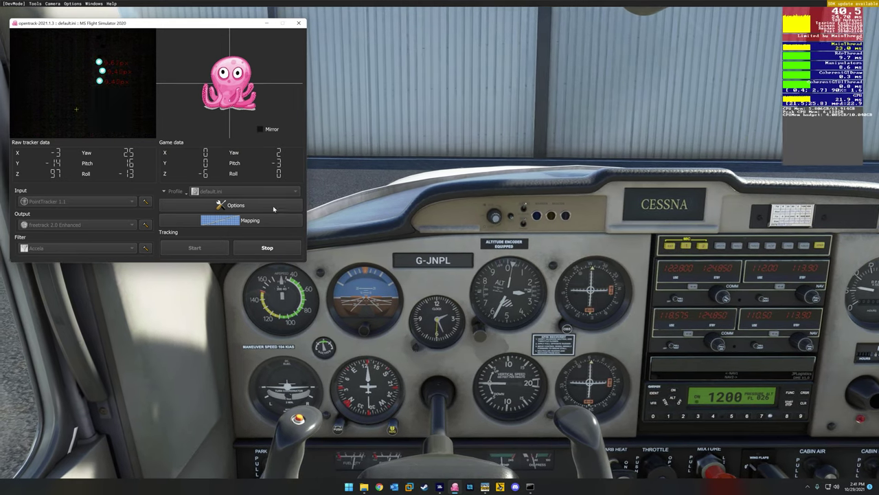
# Step: Assign the Y source to the Y output axis in the output remap and accept the options
pyautogui.click(236, 205)
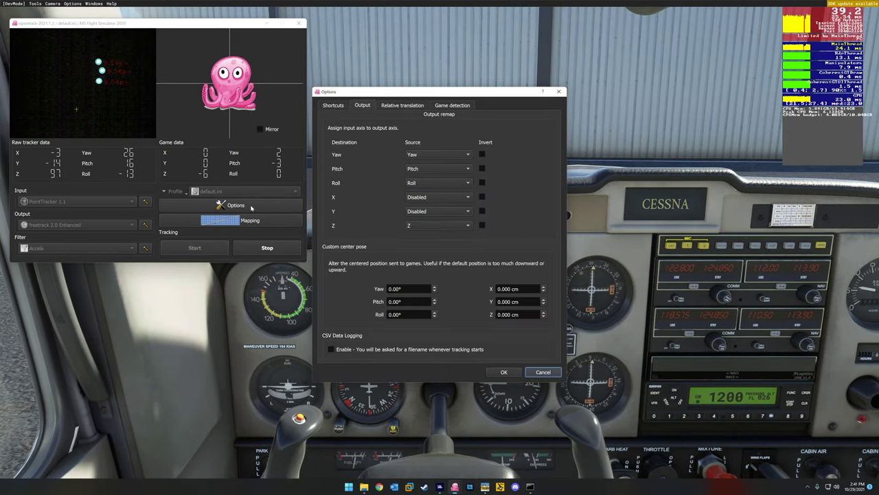
pyautogui.click(467, 213)
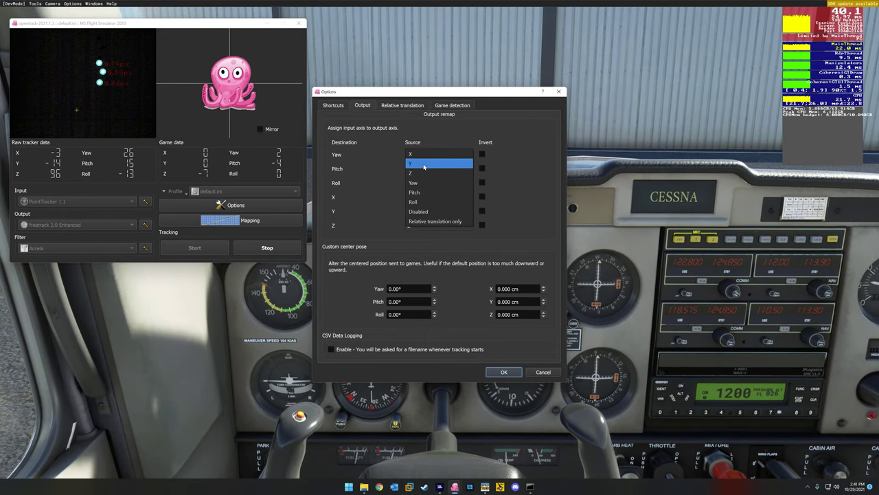
pyautogui.click(416, 165)
pyautogui.click(503, 372)
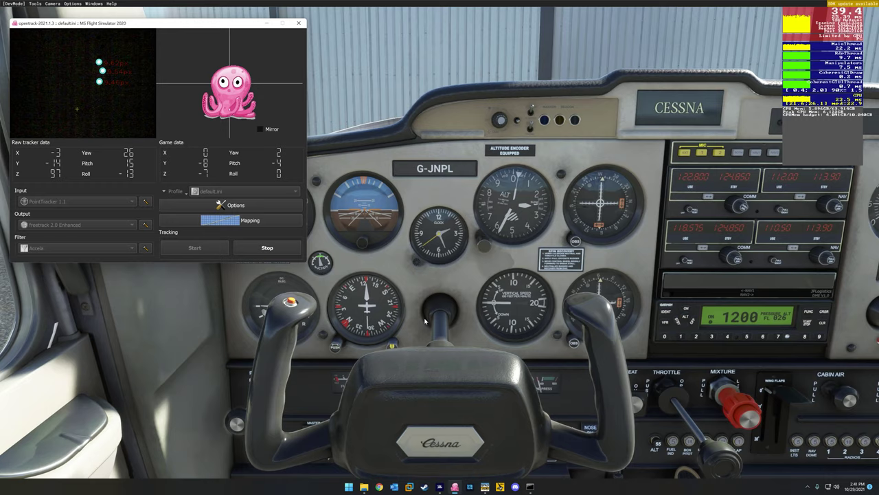
# Step: Review the Y axis mapping curves and accept the mapping
pyautogui.click(219, 220)
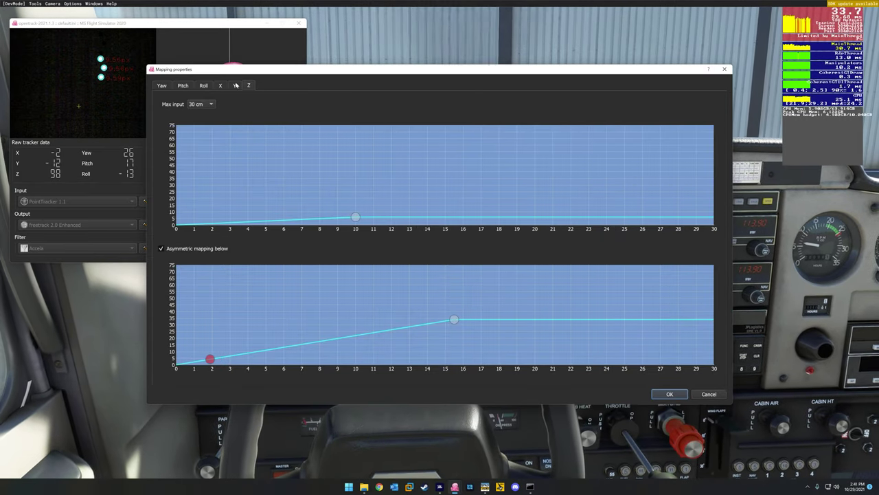
pyautogui.click(235, 85)
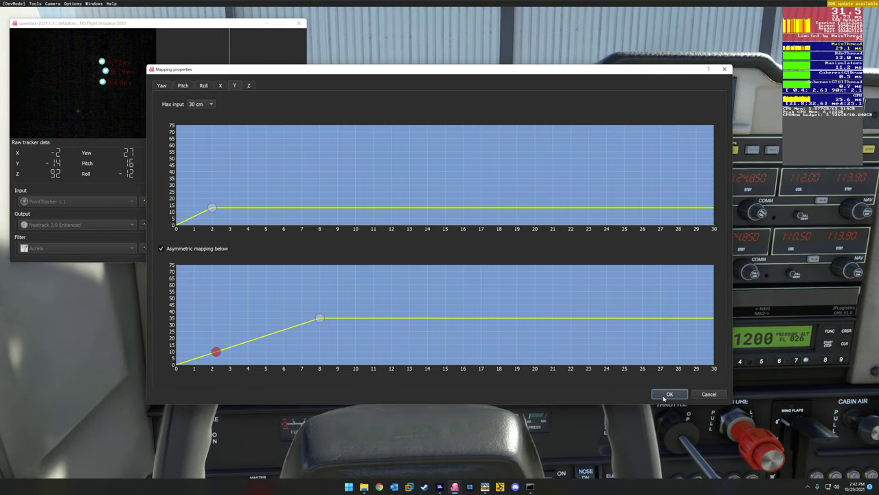
pyautogui.click(668, 394)
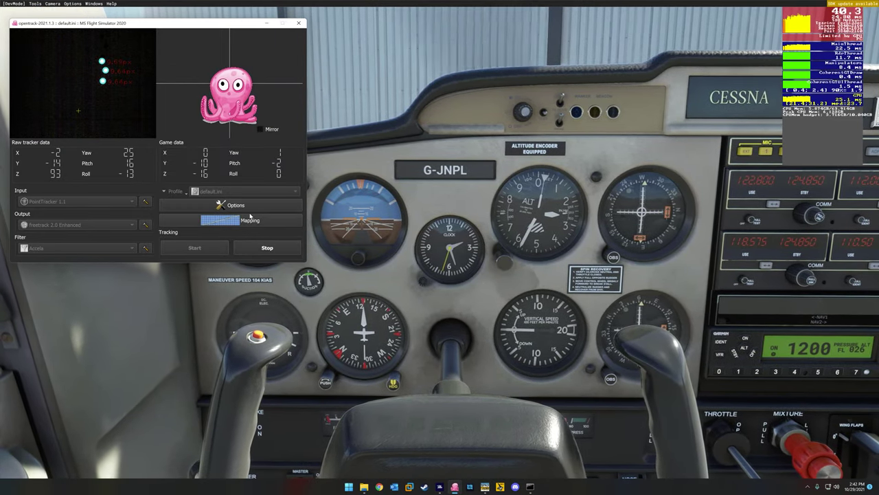
# Step: Assign the Y source to the X output axis in the output remap and accept the options
pyautogui.click(251, 207)
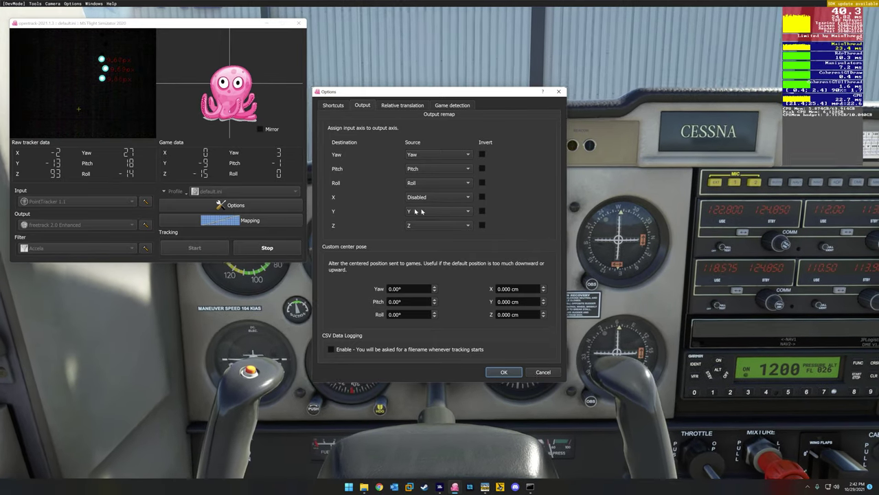
pyautogui.click(455, 198)
pyautogui.click(429, 149)
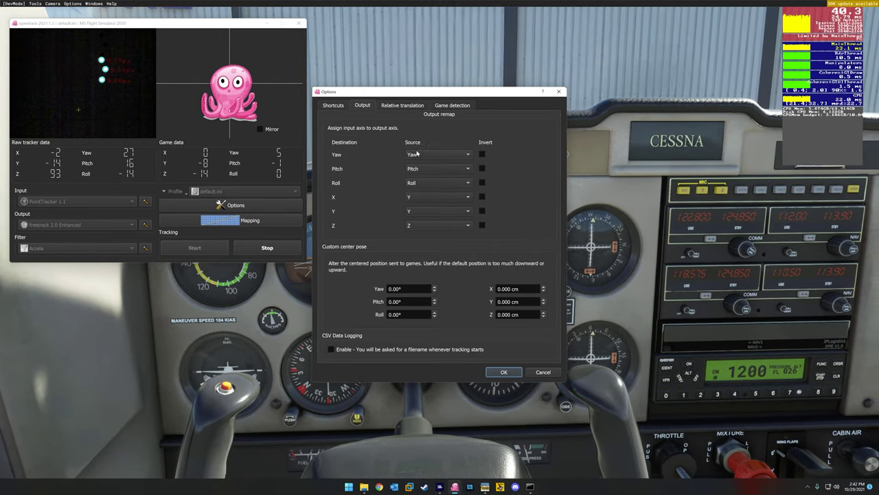
pyautogui.click(504, 371)
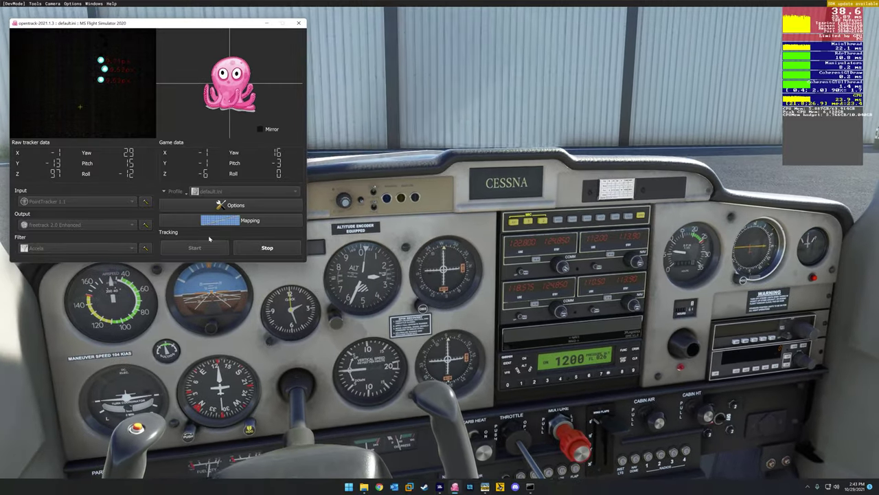
# Step: Move the upper X mapping curve's end point to about 6 cm input and 36 cm output
pyautogui.click(231, 221)
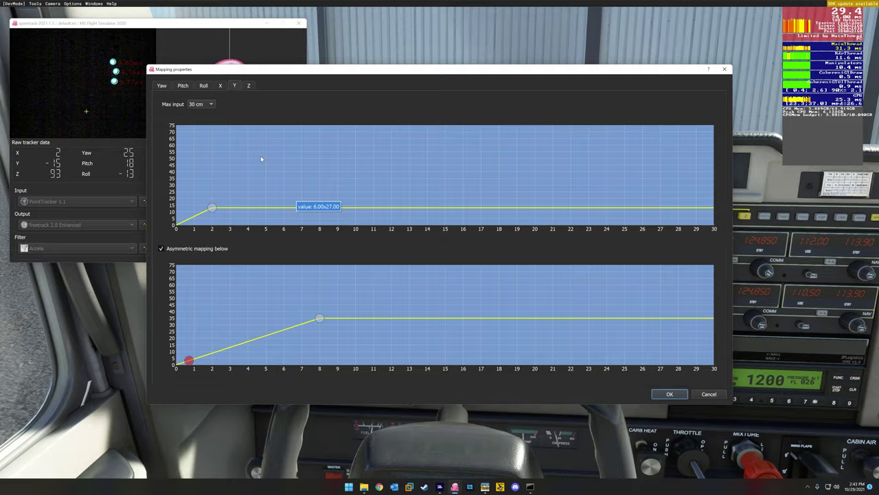
pyautogui.click(221, 85)
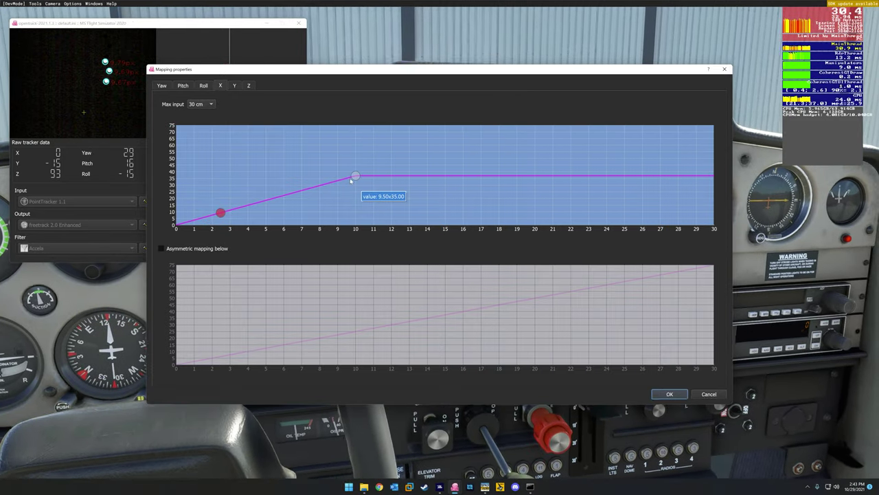
pyautogui.moveTo(351, 180); pyautogui.dragTo(290, 182)
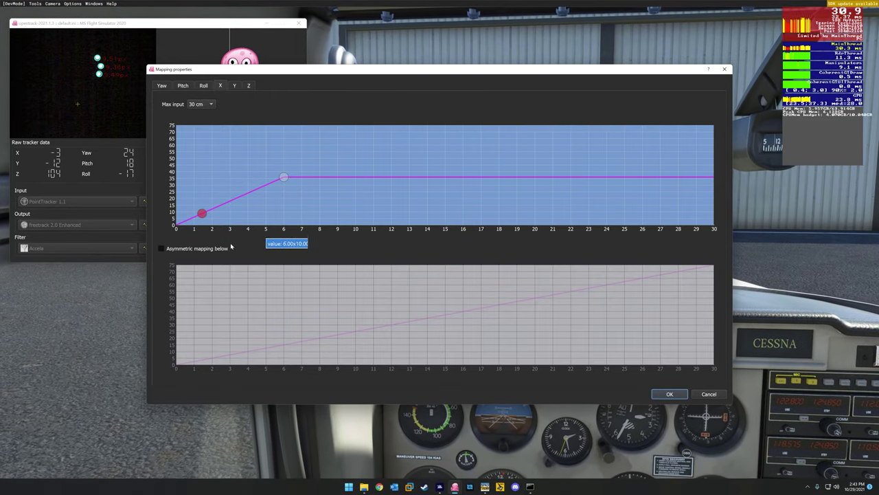
# Step: Enable asymmetric mapping for X and give the lower curve an end point at about 5.5 cm input and 49 cm output
pyautogui.click(192, 250)
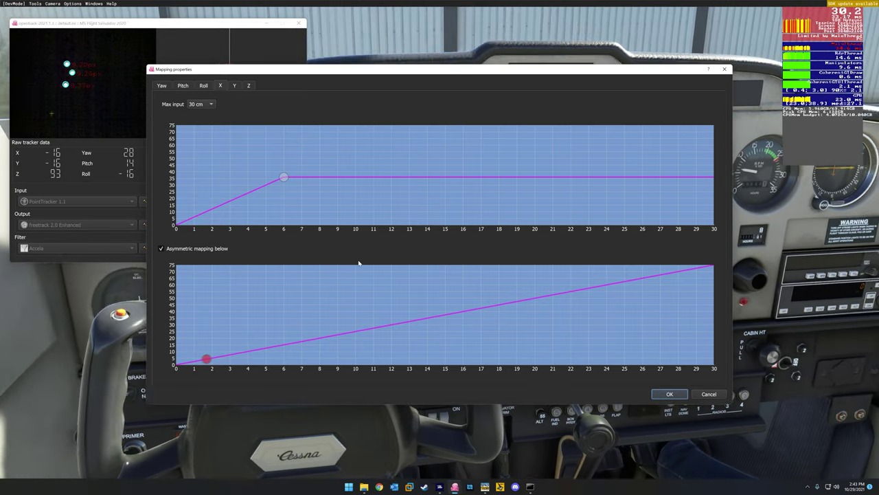
pyautogui.click(281, 346)
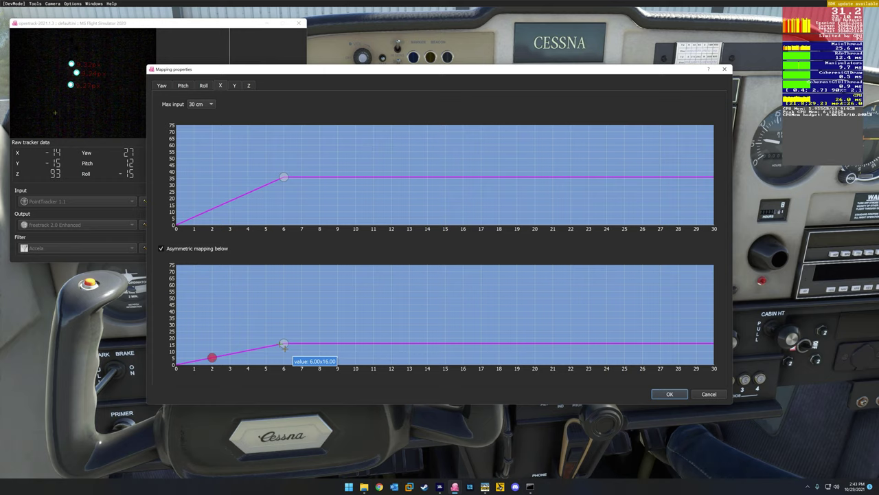
pyautogui.moveTo(289, 348); pyautogui.dragTo(275, 300)
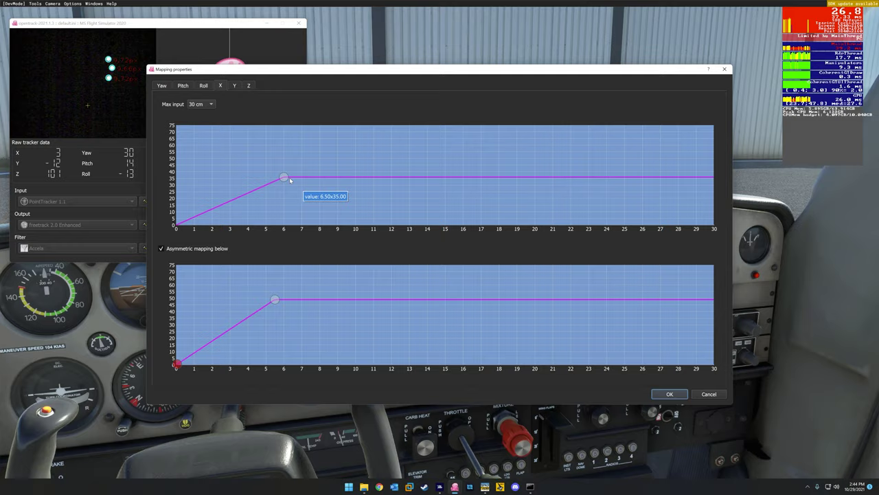
# Step: Move the upper X curve's end point to about 2 cm input and 41 cm output, and try lower end points at 8, 29 and 46 cm output
pyautogui.moveTo(281, 180); pyautogui.dragTo(210, 174)
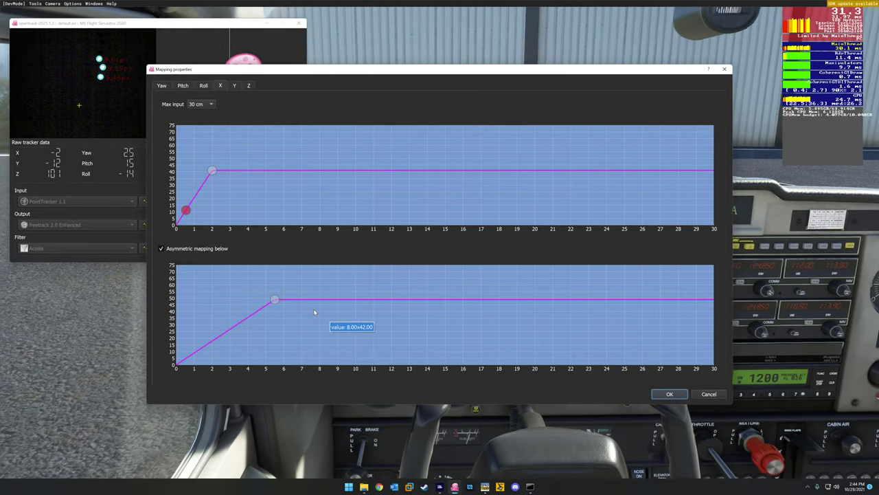
pyautogui.moveTo(274, 301); pyautogui.dragTo(274, 356)
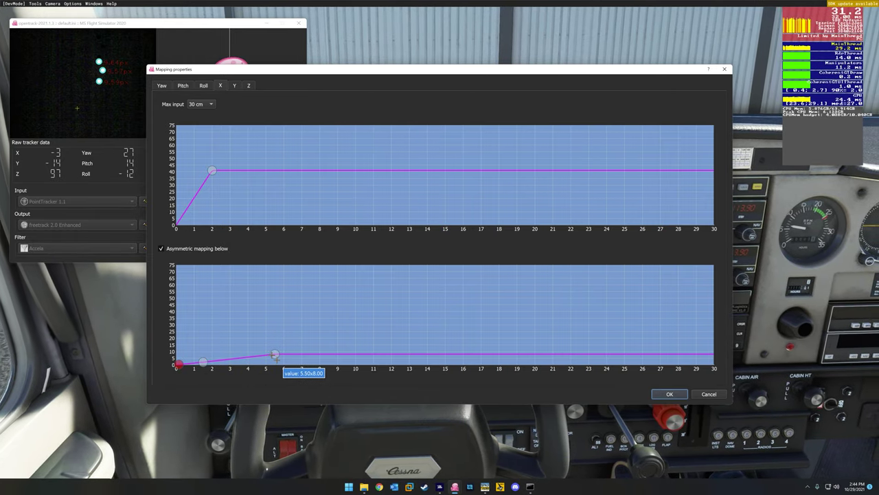
pyautogui.moveTo(275, 355); pyautogui.dragTo(281, 331)
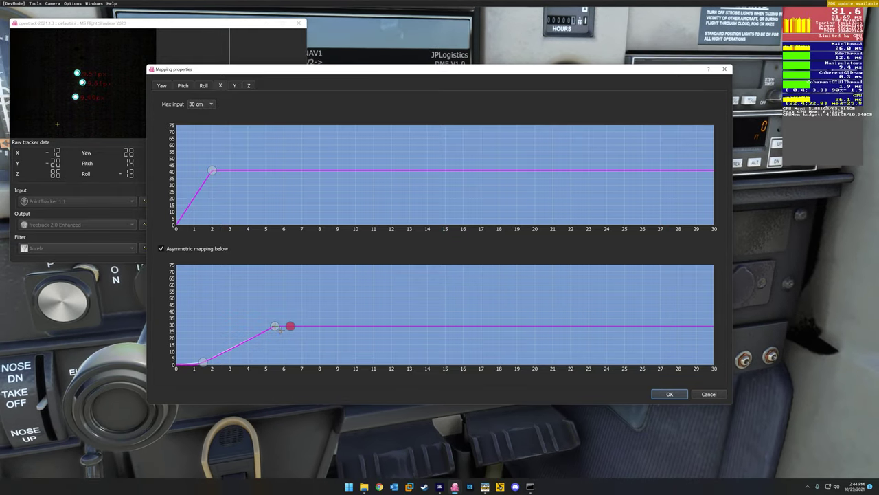
pyautogui.moveTo(281, 329); pyautogui.dragTo(263, 308)
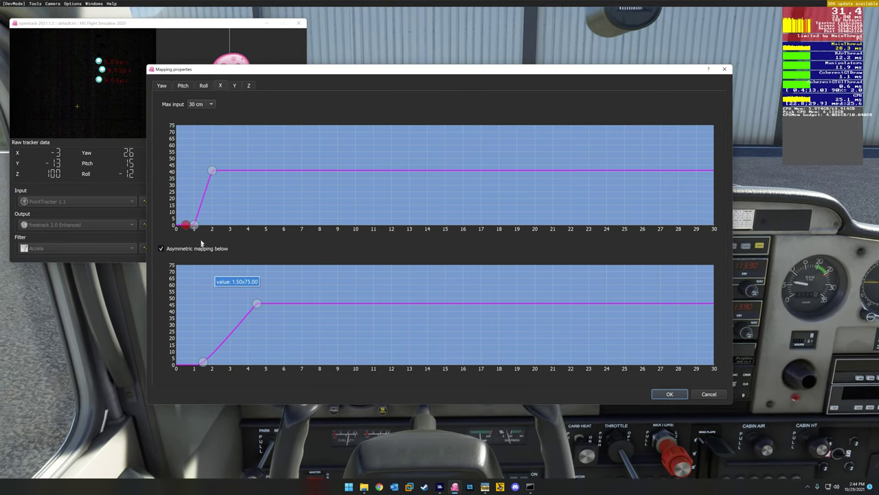
# Step: Give the upper X curve a dead zone up to about 1 cm, and move the lower end point to about 5 cm input and 22 cm output
pyautogui.rightClick(198, 228)
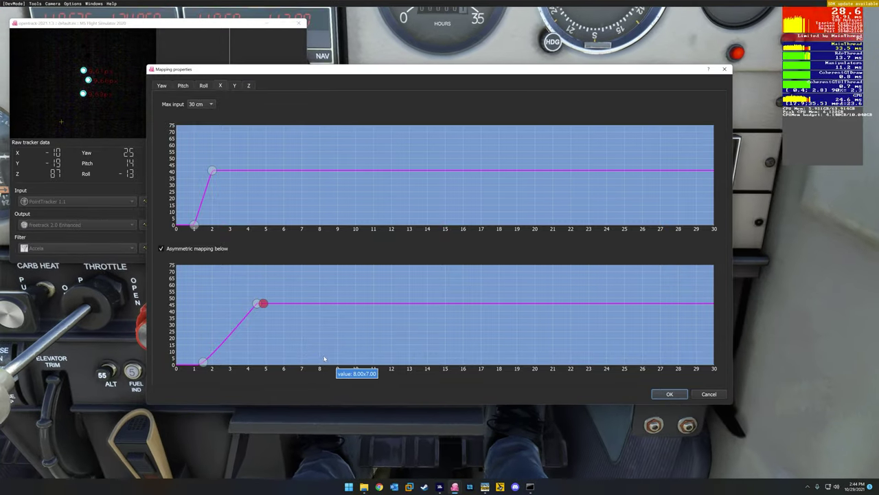
pyautogui.moveTo(257, 304); pyautogui.dragTo(269, 338)
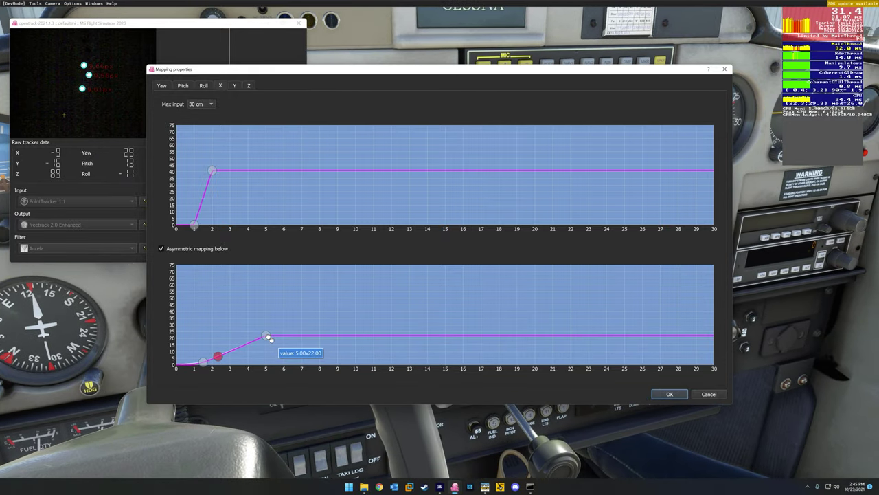